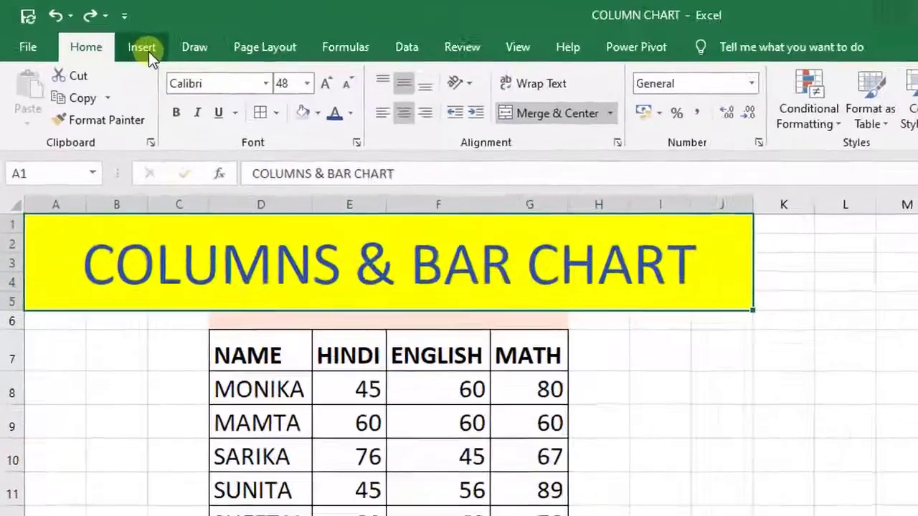
# - Switch to the Insert ribbon to show the chart commands above the marks table
pyautogui.click(148, 52)
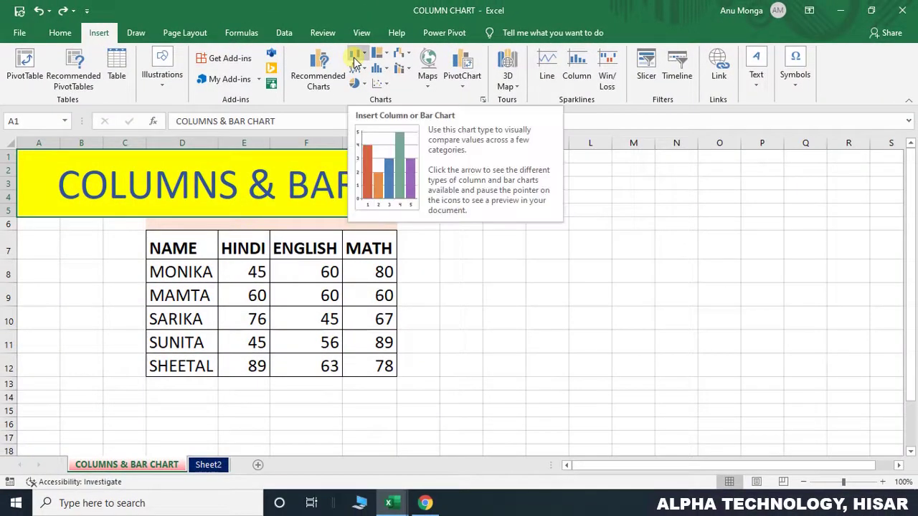
# - Select the marks table D7:G12 and open the Column or Bar chart gallery
pyautogui.click(353, 57)
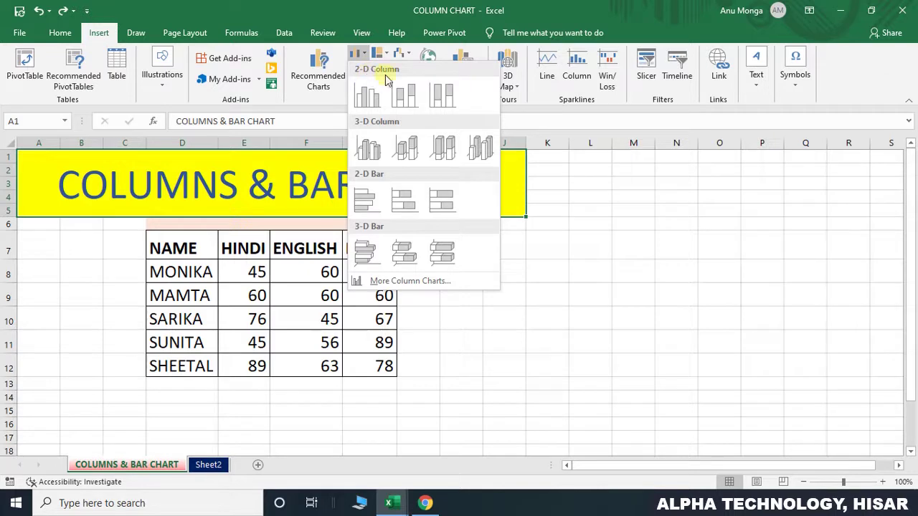
pyautogui.click(157, 246)
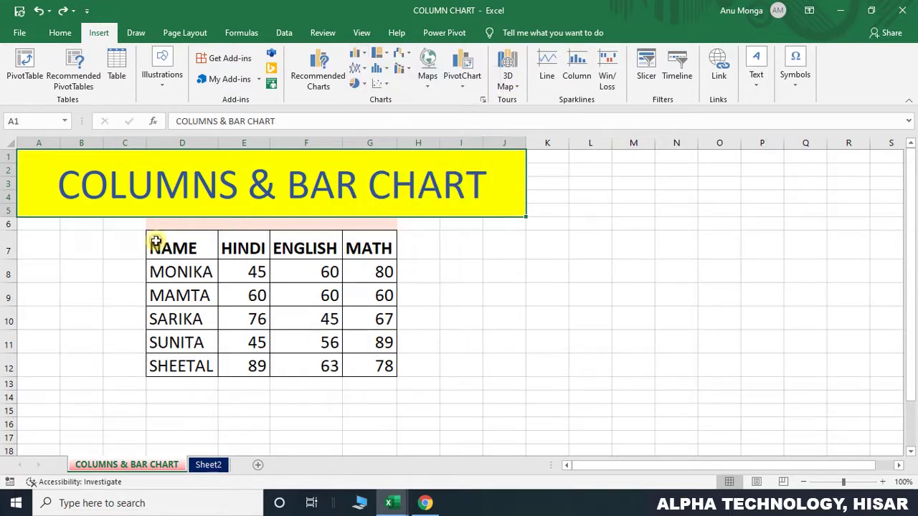
pyautogui.moveTo(156, 246); pyautogui.dragTo(369, 362)
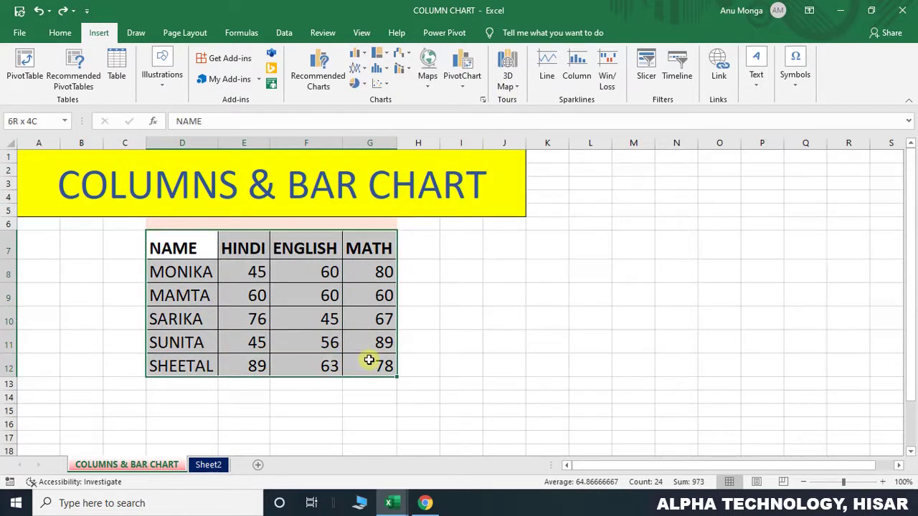
pyautogui.click(364, 56)
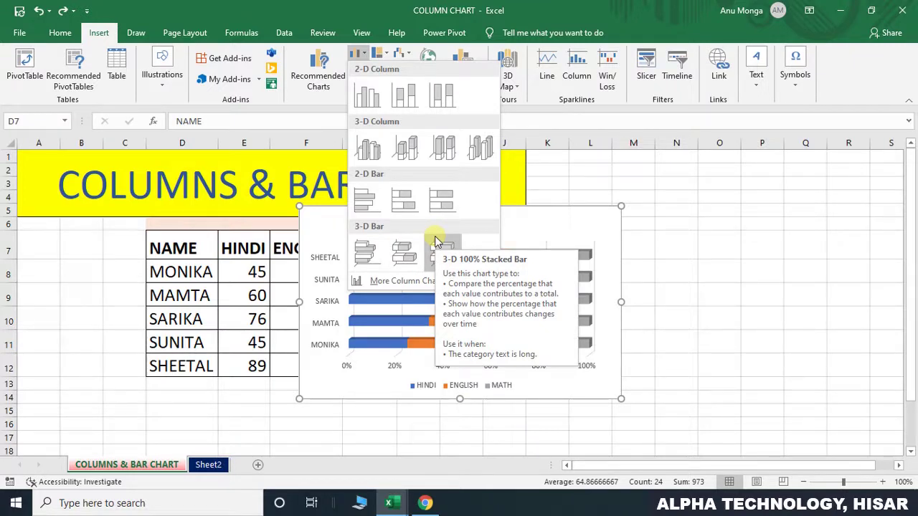
# - Insert a Clustered Column chart of the marks and drag it right of the table
pyautogui.click(374, 103)
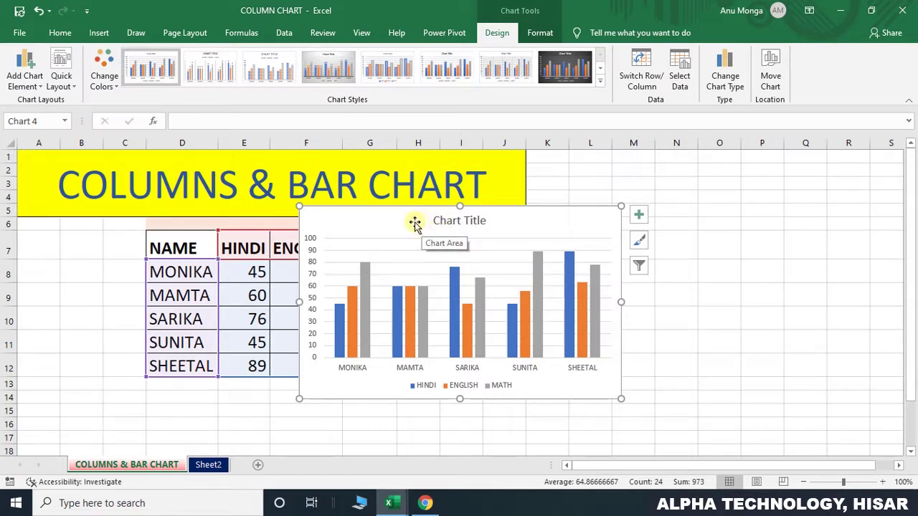
pyautogui.moveTo(414, 223)
pyautogui.mouseDown()
pyautogui.moveTo(597, 254)
pyautogui.moveTo(505, 236)
pyautogui.moveTo(654, 197)
pyautogui.mouseUp()
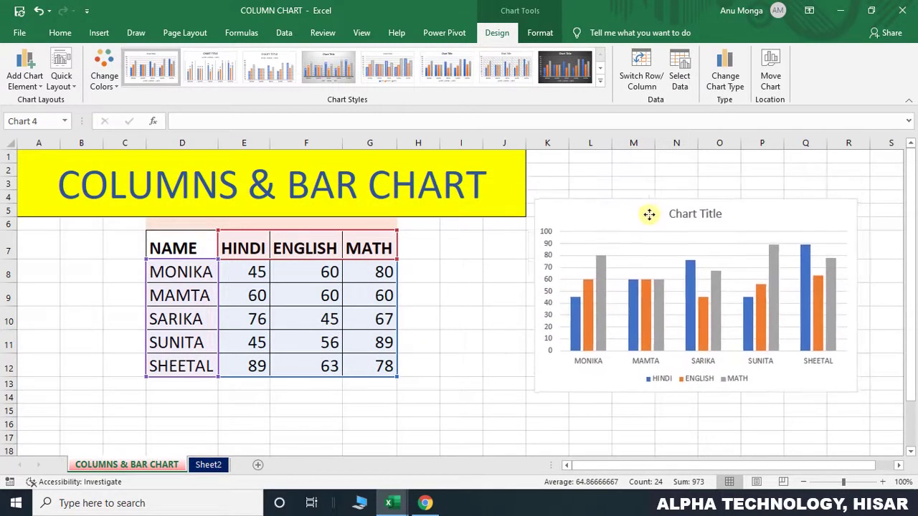
pyautogui.moveTo(654, 196); pyautogui.dragTo(644, 210)
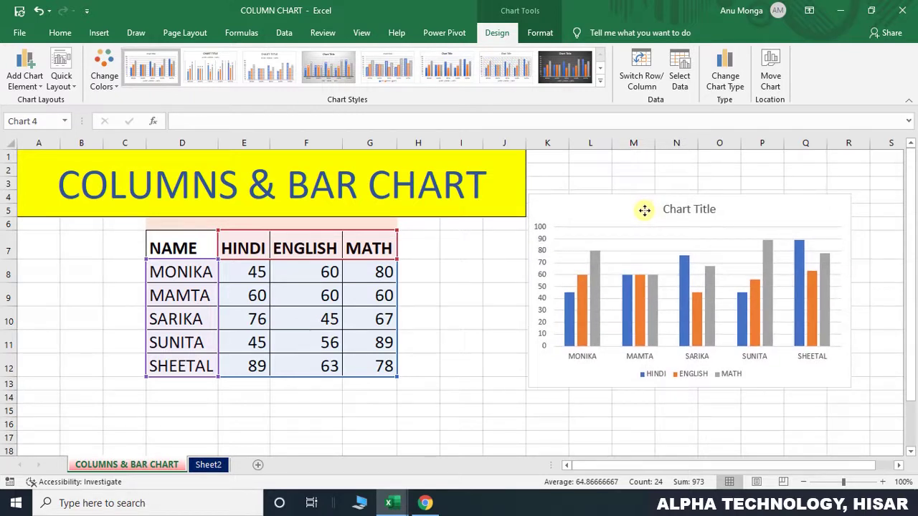
pyautogui.moveTo(644, 210); pyautogui.dragTo(641, 205)
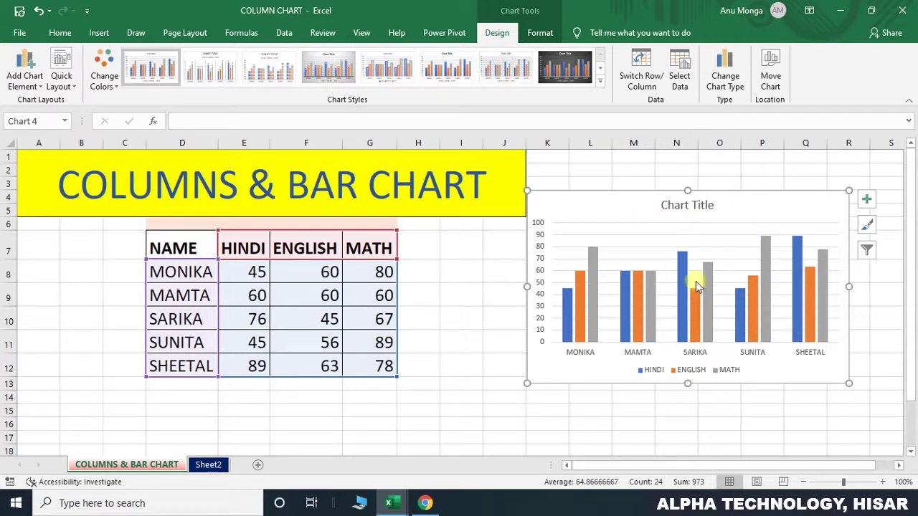
# - Replace the placeholder chart title with 'COLUMNS CHART'
pyautogui.click(687, 205)
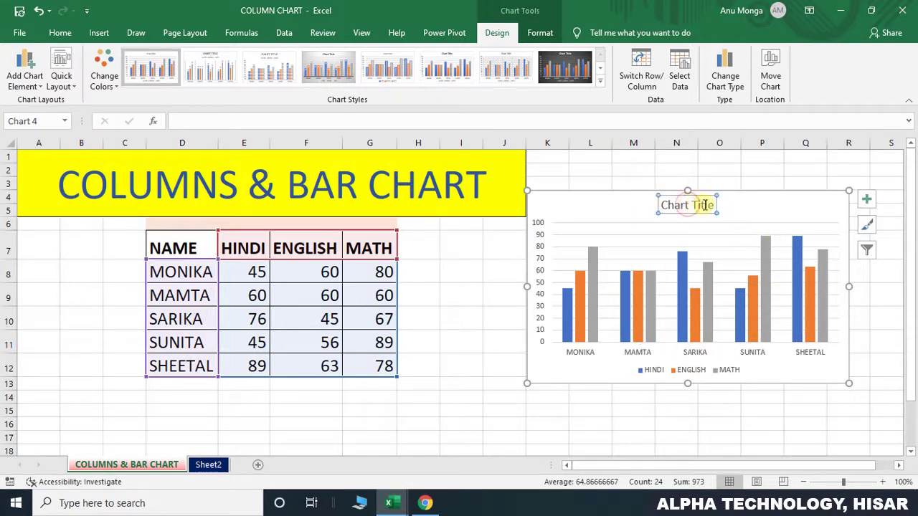
pyautogui.click(708, 205)
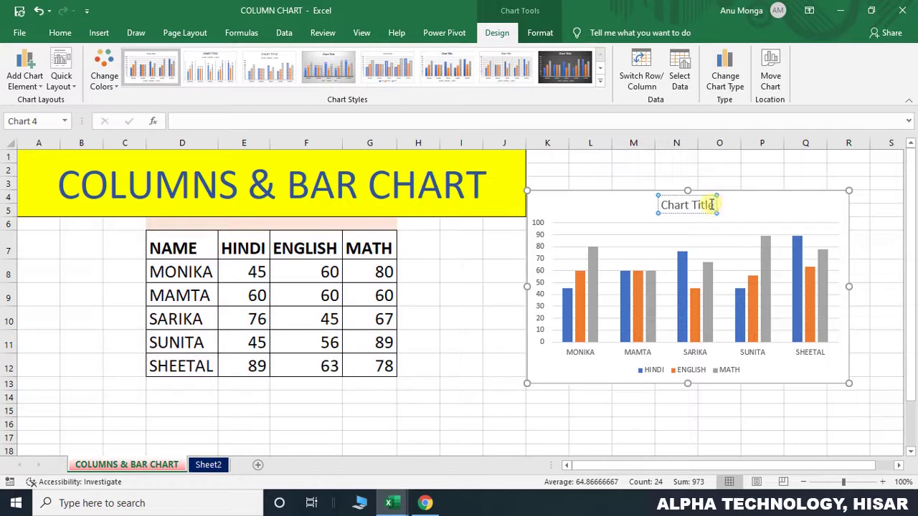
pyautogui.press('BackSpace')
pyautogui.press('BackSpace')
pyautogui.press('BackSpace')
pyautogui.press('BackSpace')
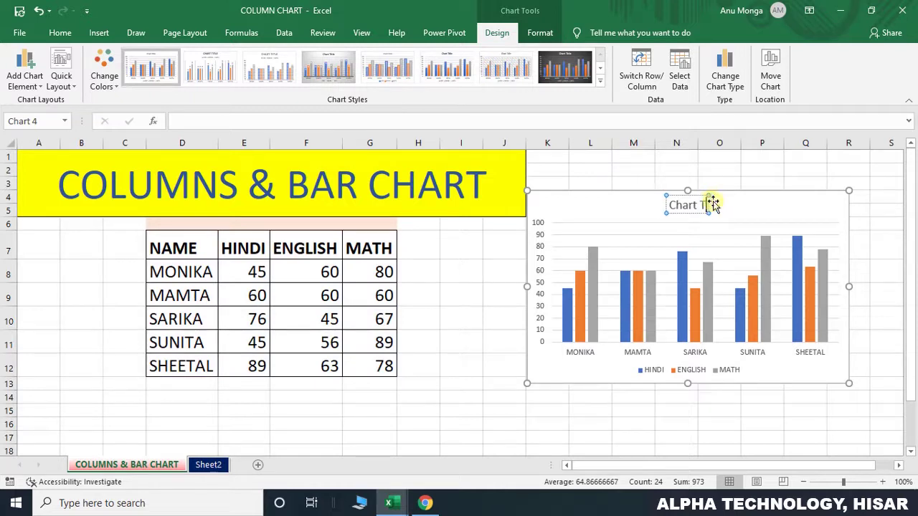
pyautogui.press('BackSpace')
pyautogui.press('BackSpace')
pyautogui.press('BackSpace')
pyautogui.press('BackSpace')
pyautogui.press('BackSpace')
pyautogui.press('BackSpace')
pyautogui.press('BackSpace')
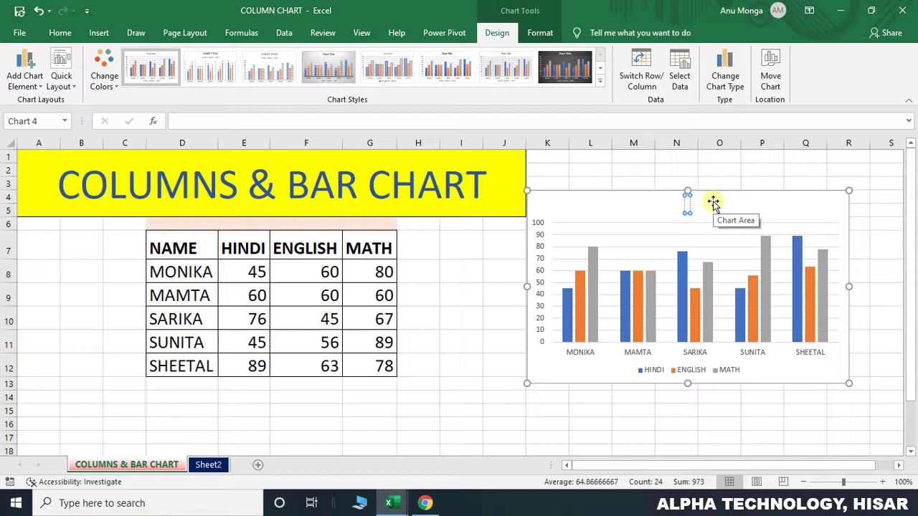
pyautogui.write('COLUM')
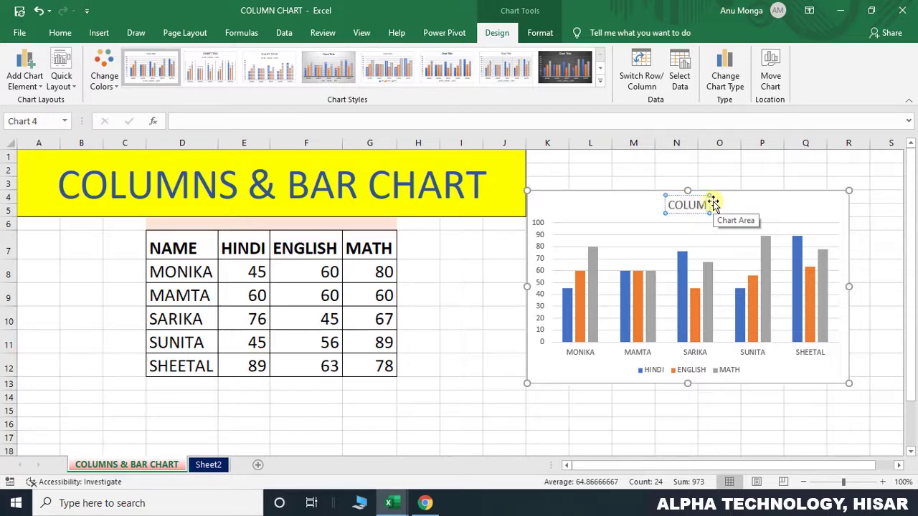
pyautogui.write('NS CHA')
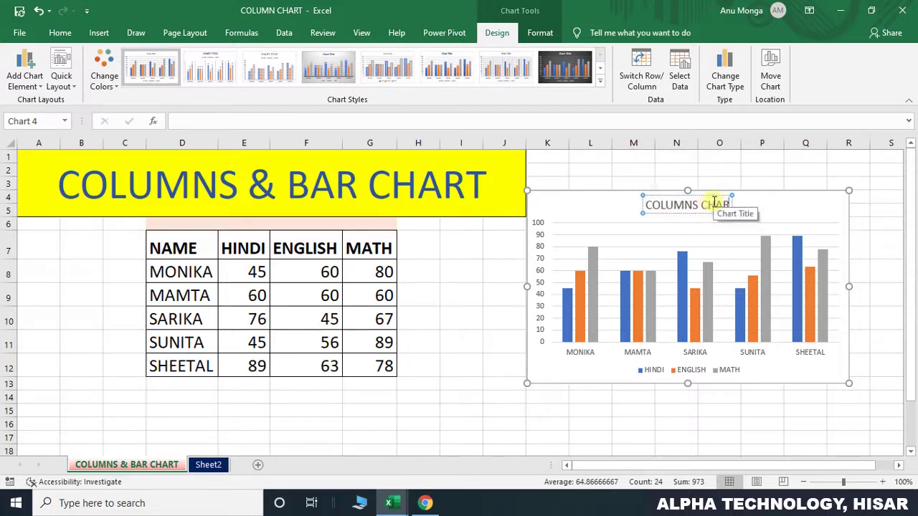
pyautogui.write('RT')
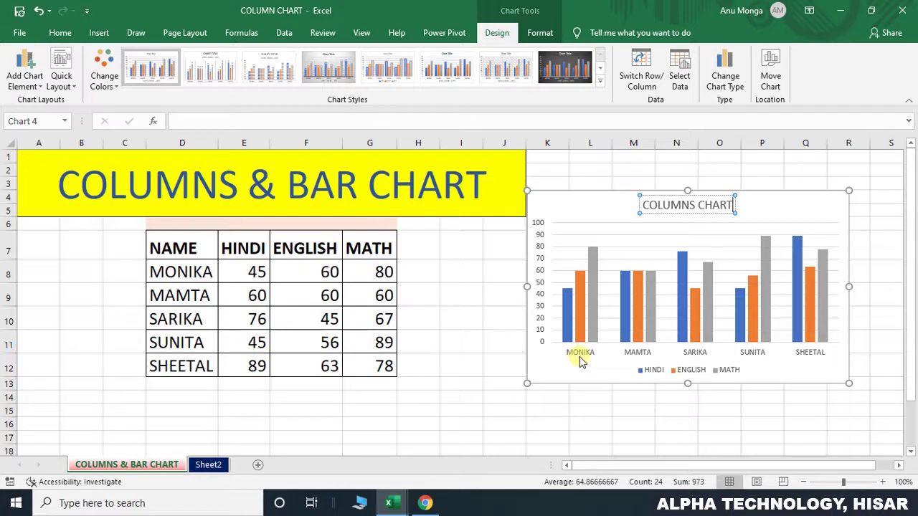
pyautogui.click(579, 357)
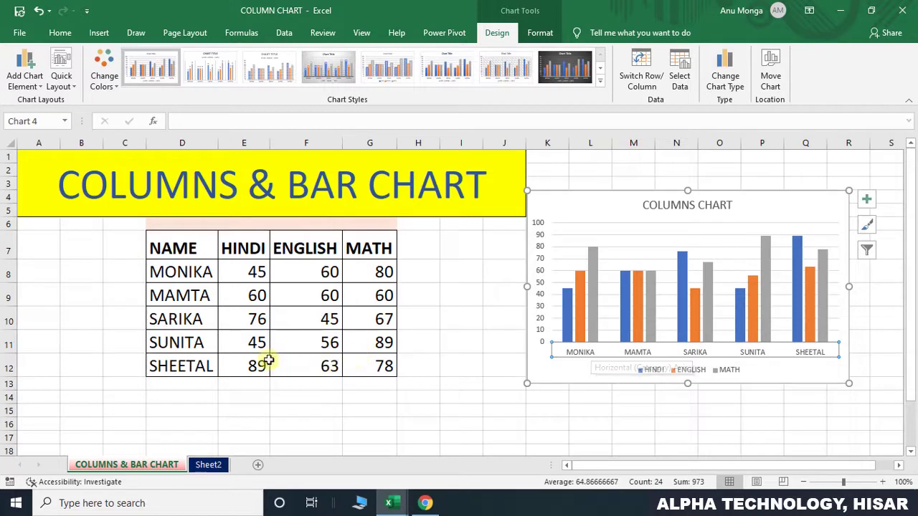
# - Change the row-8 student's HINDI mark to 70 and ENGLISH mark to 47, then reselect the chart
pyautogui.click(251, 273)
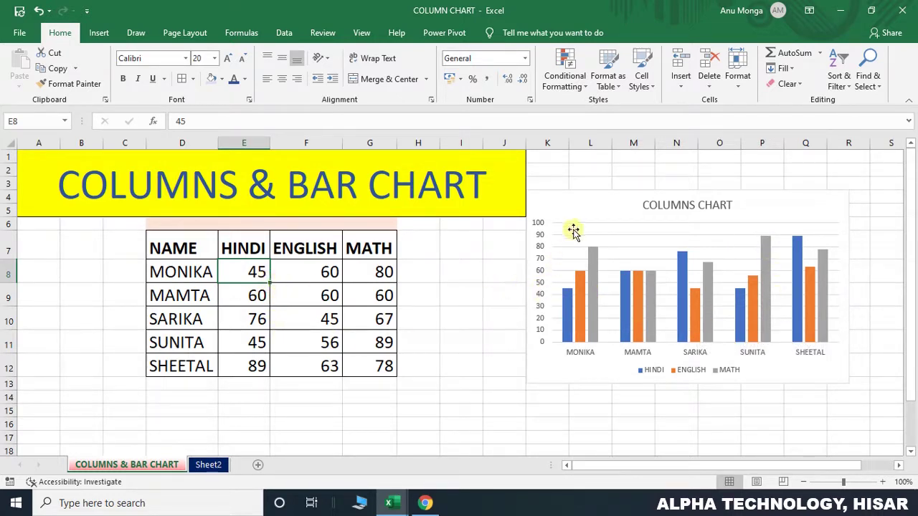
pyautogui.moveTo(706, 316)
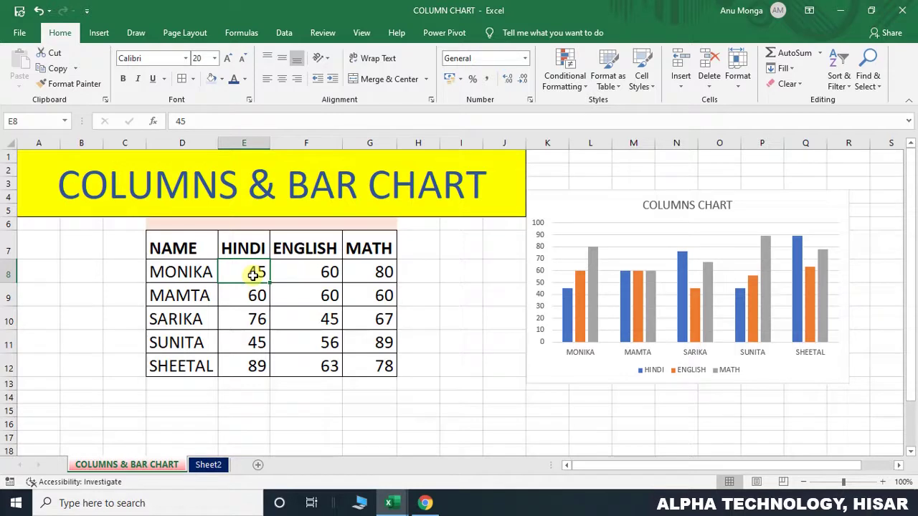
pyautogui.write('70')
pyautogui.click(295, 271)
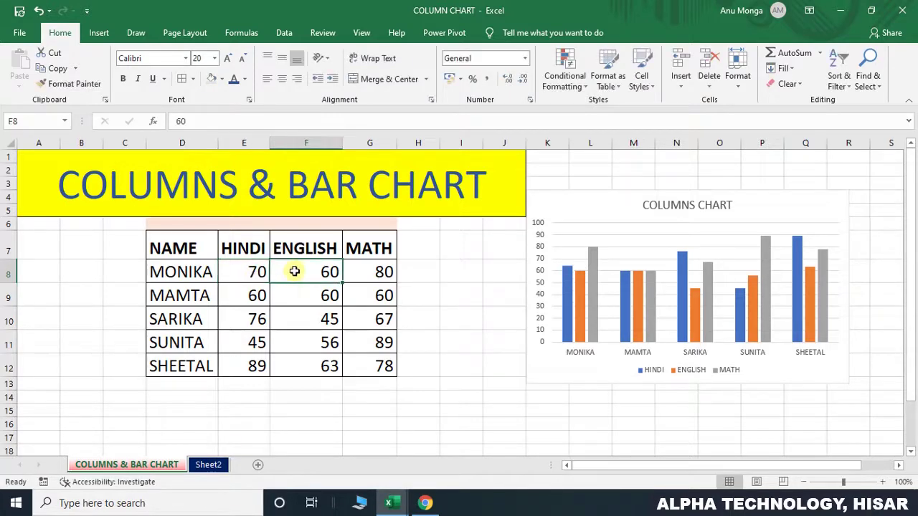
pyautogui.write('47')
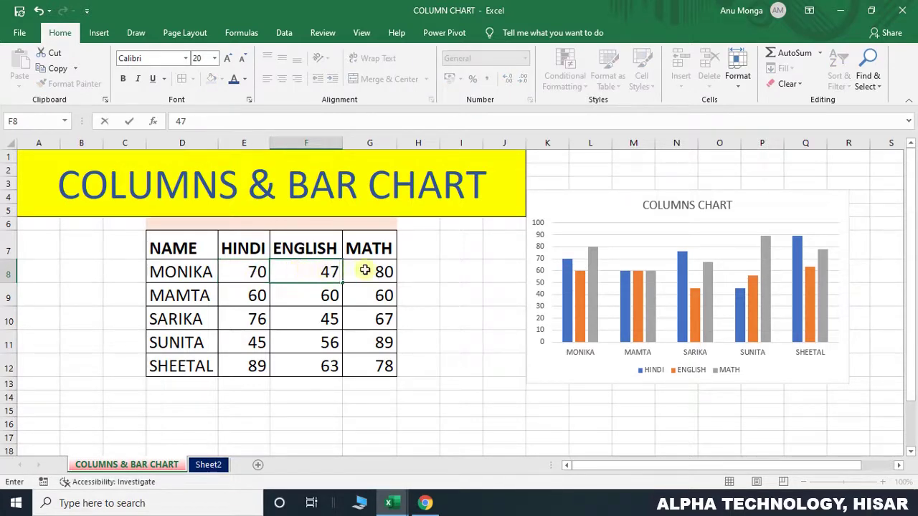
pyautogui.click(367, 269)
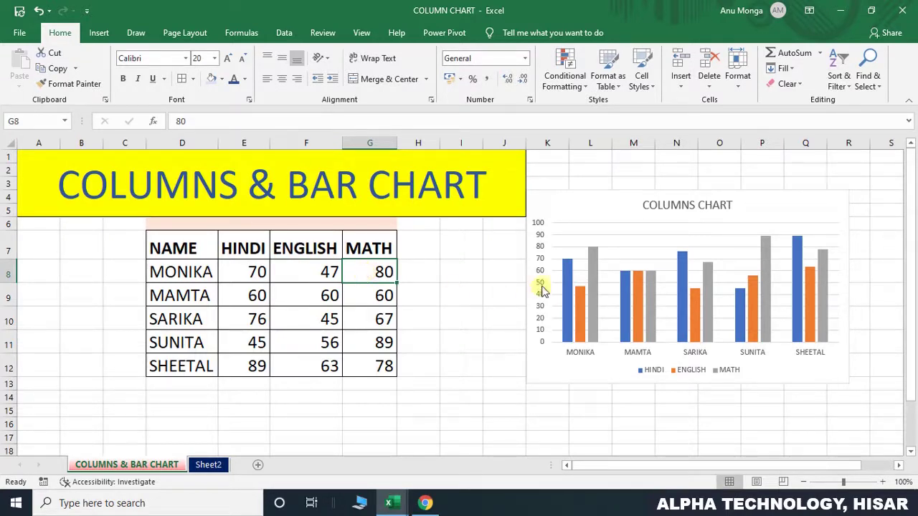
pyautogui.moveTo(570, 288)
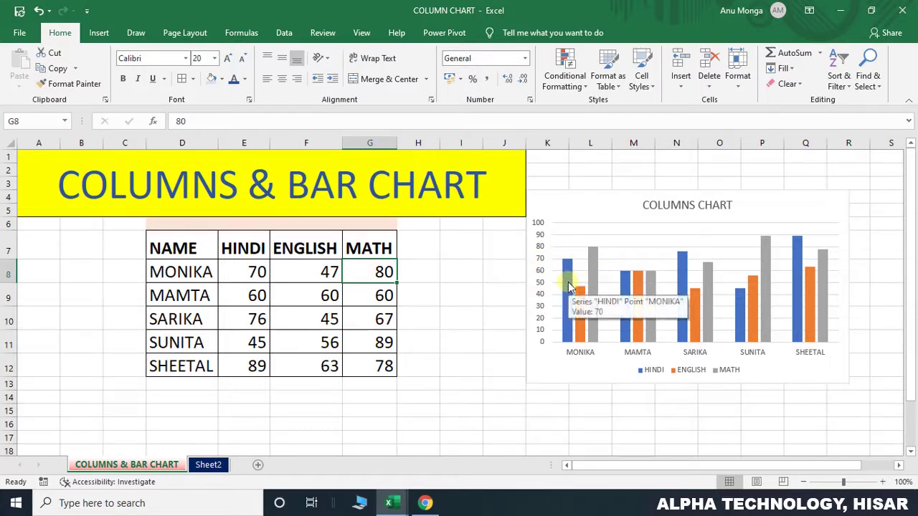
pyautogui.click(576, 213)
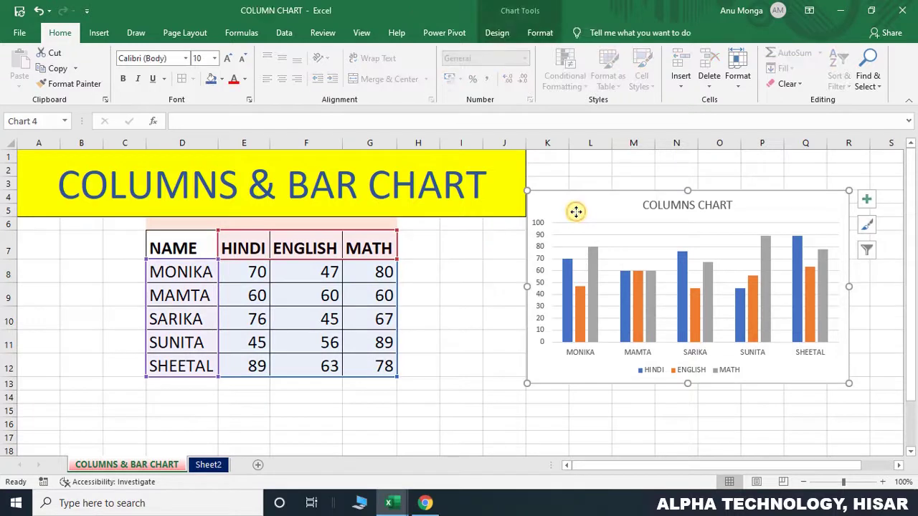
# - Add axis titles to the chart and label the vertical axis VALUE
pyautogui.click(642, 201)
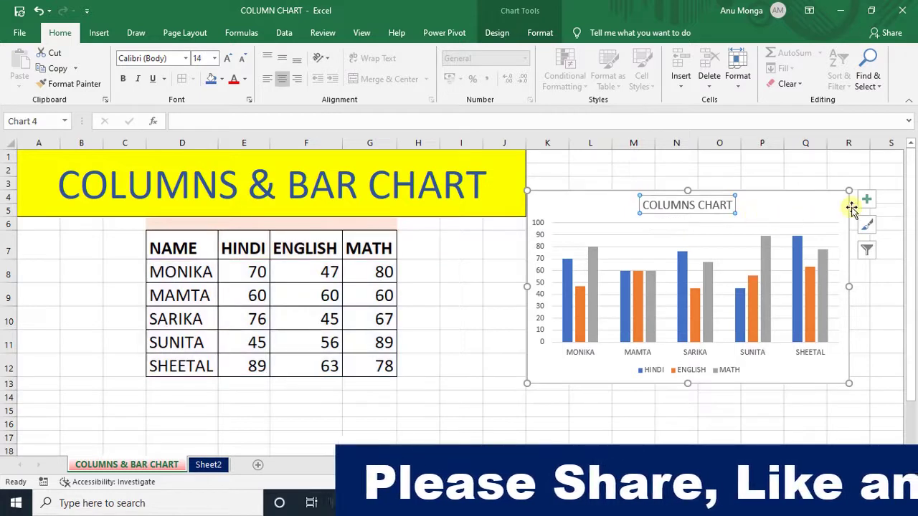
pyautogui.click(866, 200)
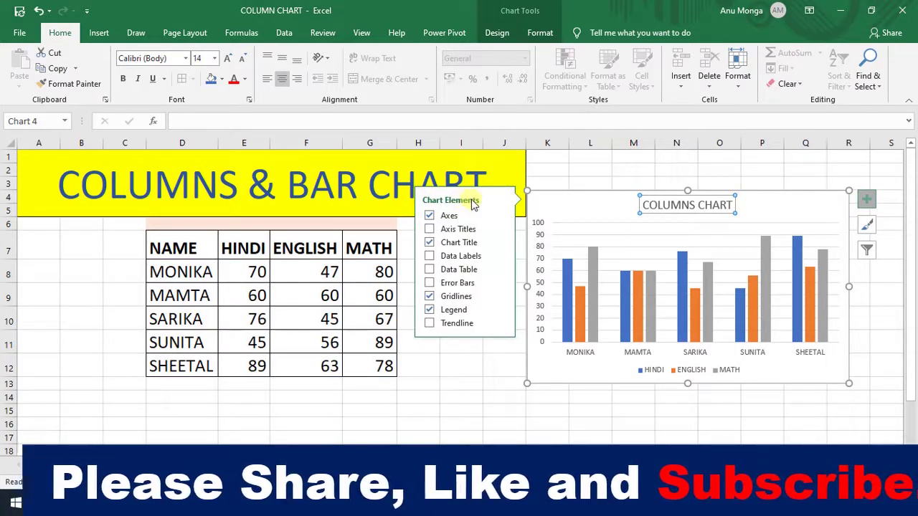
pyautogui.click(440, 228)
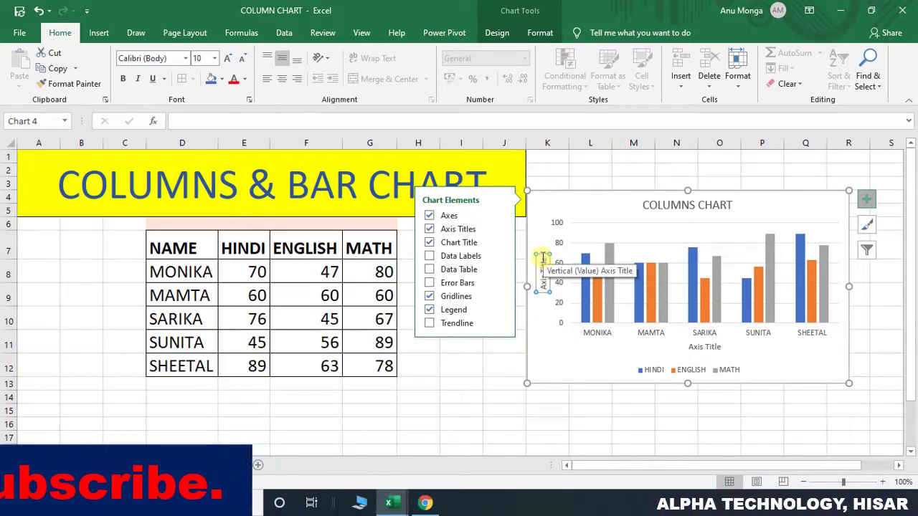
pyautogui.click(543, 260)
pyautogui.moveTo(540, 262); pyautogui.dragTo(545, 291)
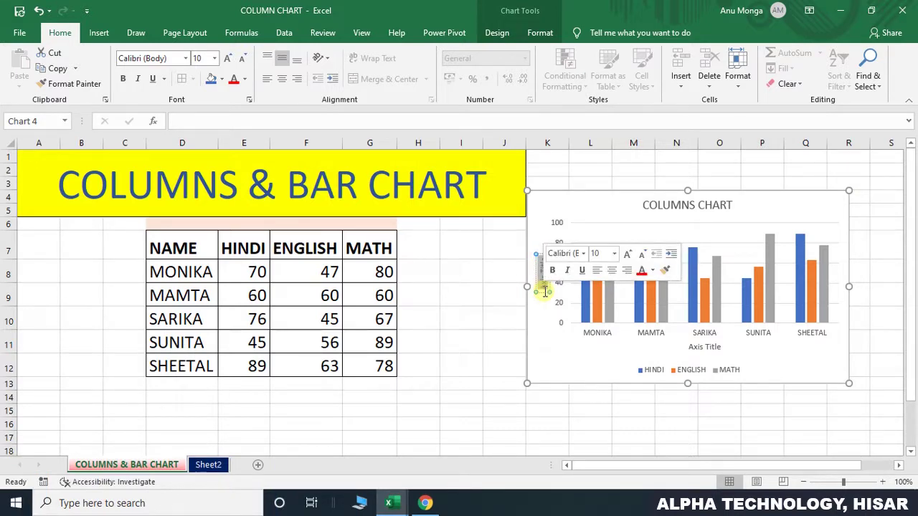
pyautogui.write('VALUE')
pyautogui.click(558, 277)
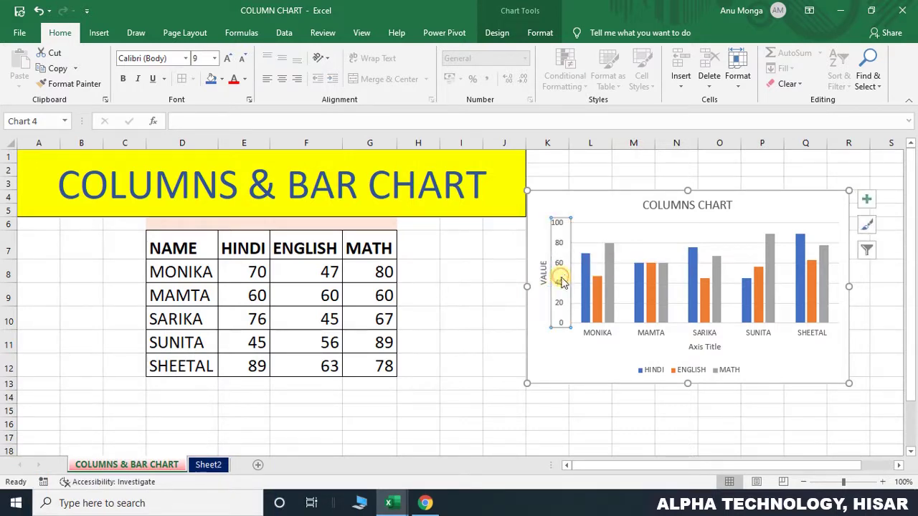
pyautogui.click(534, 249)
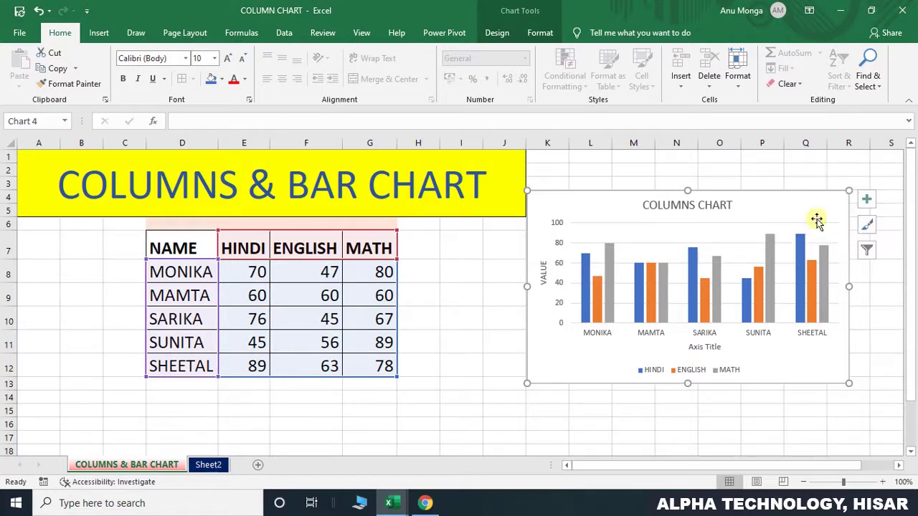
# - Toggle the chart title and legend off and back on via Chart Elements
pyautogui.click(864, 200)
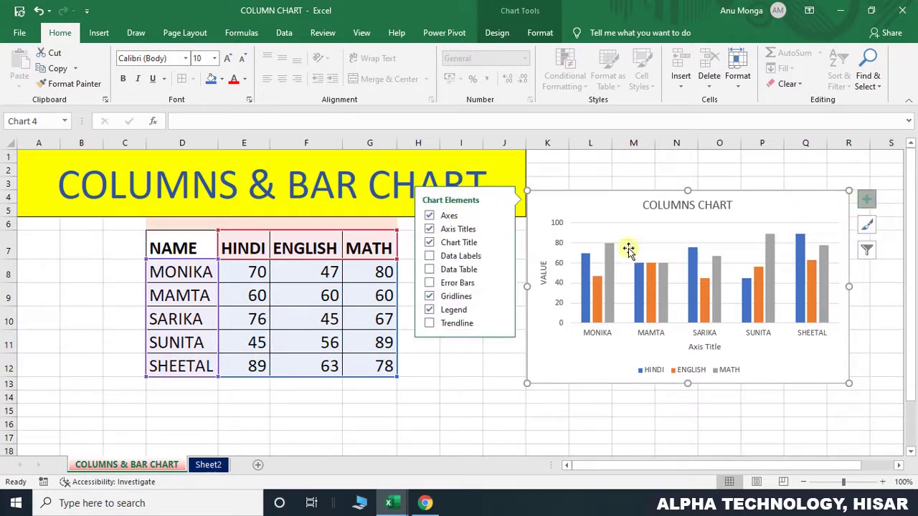
pyautogui.click(449, 245)
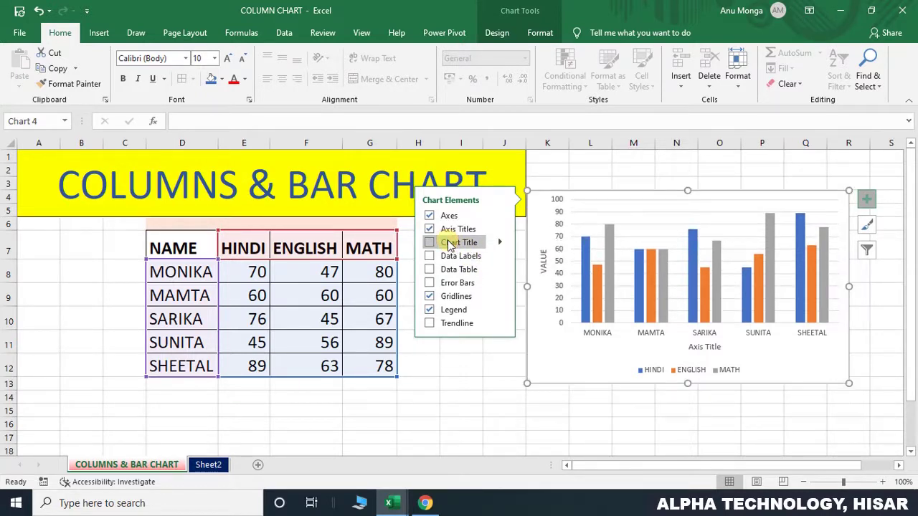
pyautogui.click(450, 245)
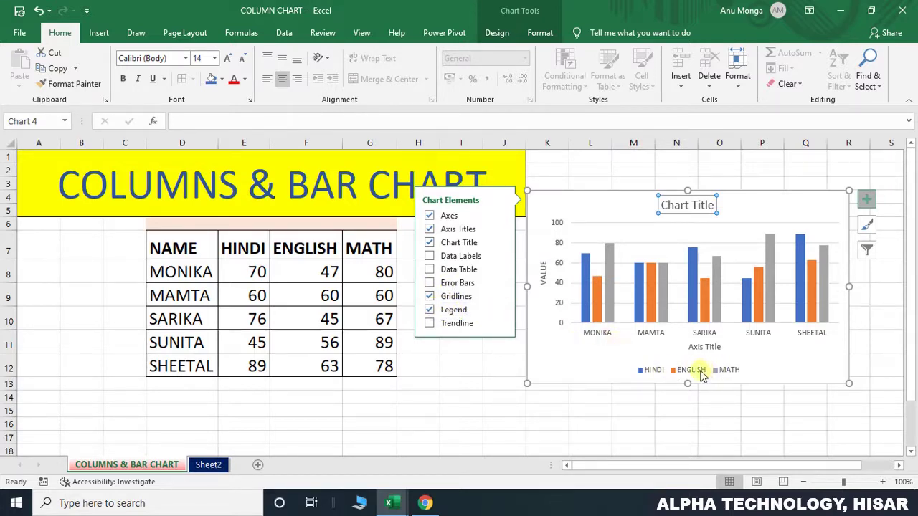
pyautogui.click(430, 311)
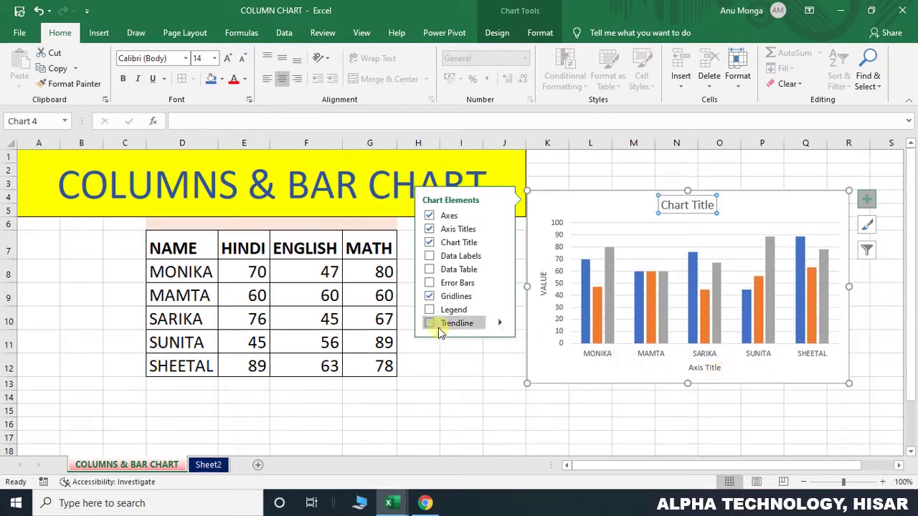
pyautogui.click(429, 310)
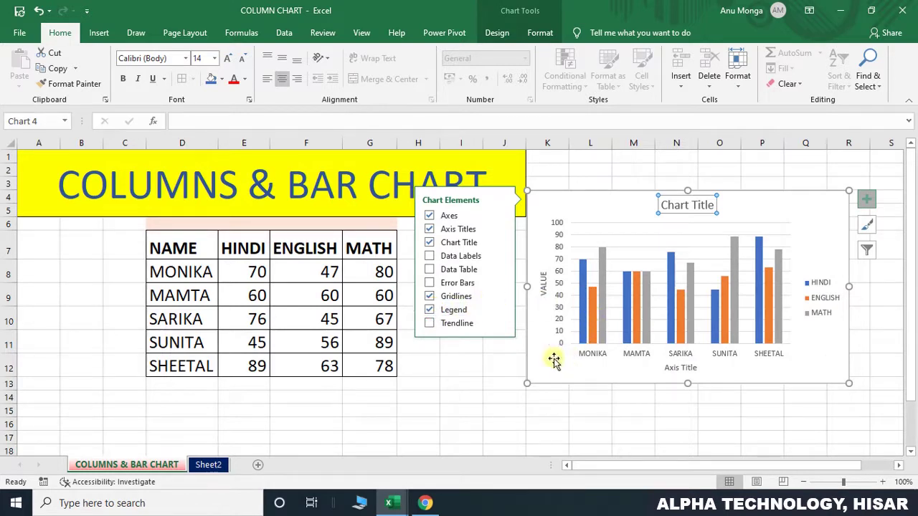
# - Remove and restore the axis titles, leaving 'Axis Title' placeholders on both axes
pyautogui.click(586, 406)
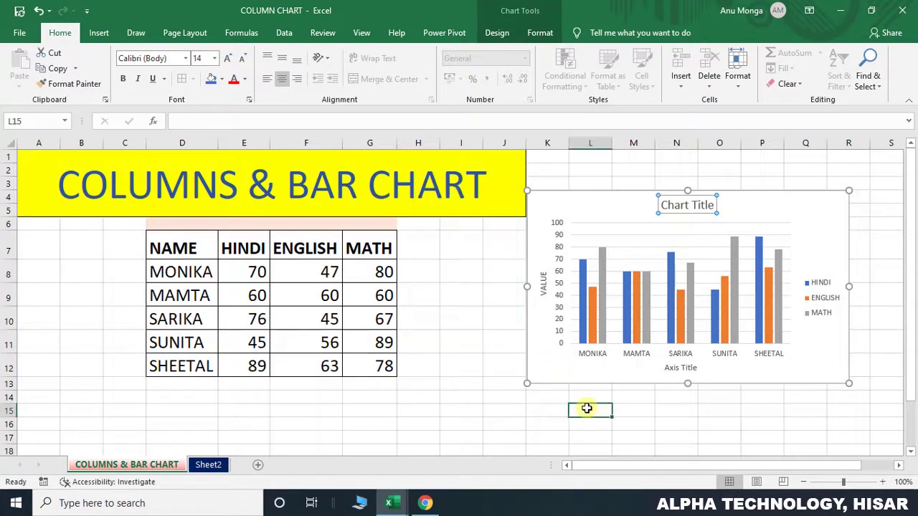
pyautogui.click(637, 358)
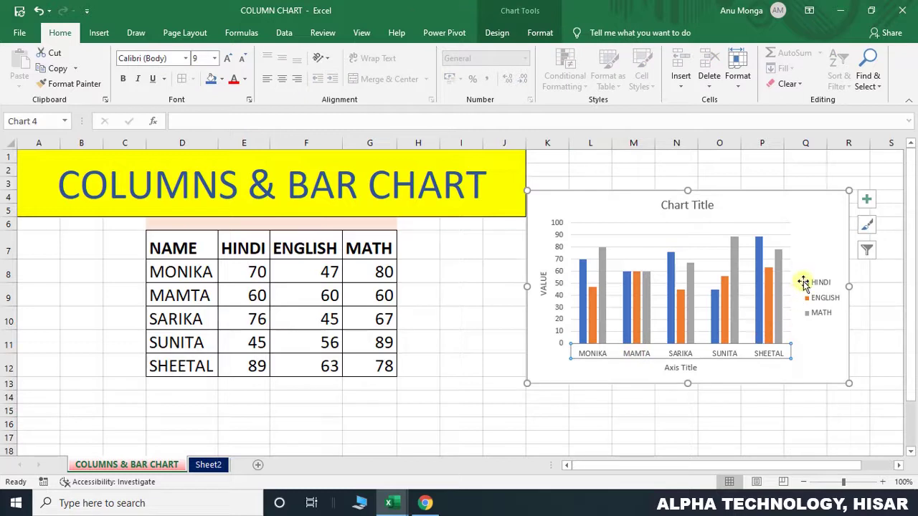
pyautogui.click(867, 199)
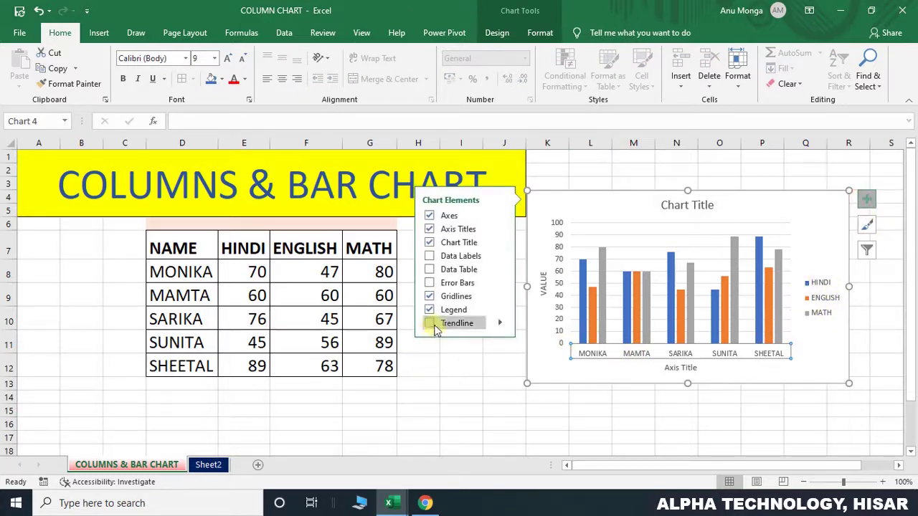
pyautogui.click(430, 230)
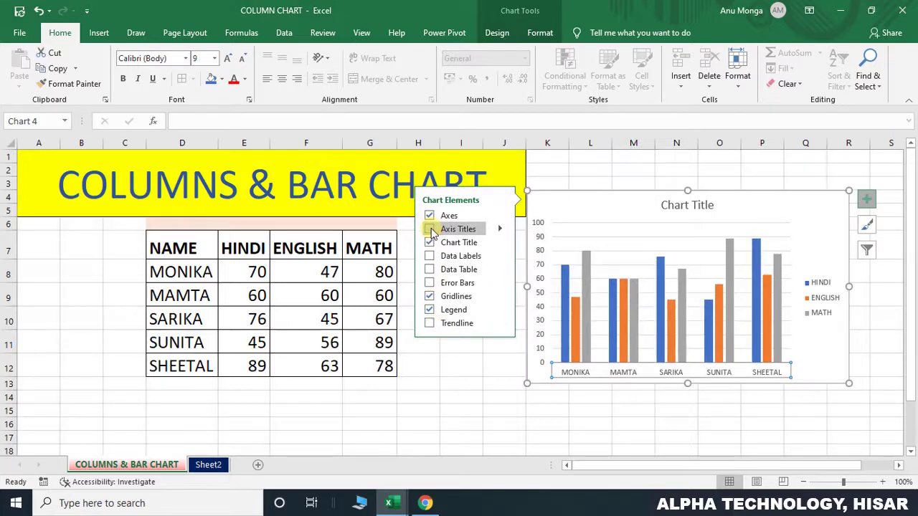
pyautogui.click(430, 229)
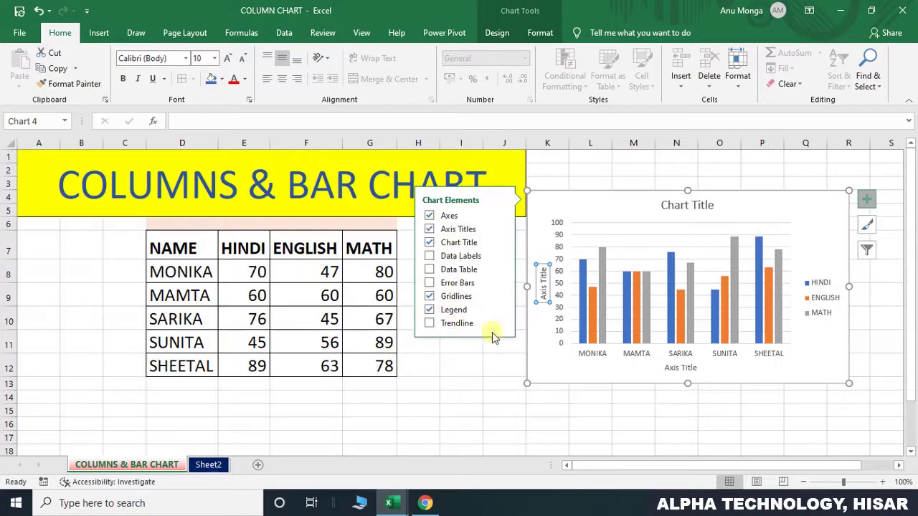
# - Add a Linear trendline for the ENGLISH series, then remove it again
pyautogui.click(429, 324)
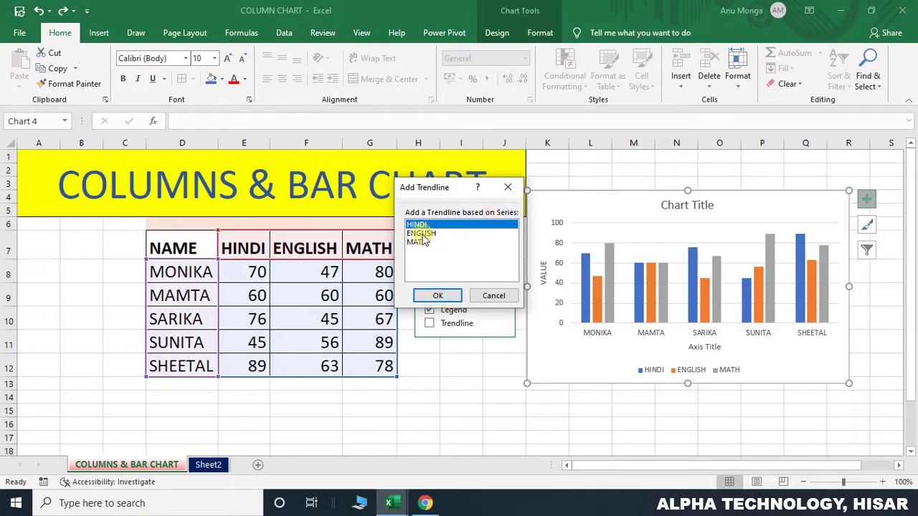
pyautogui.click(423, 234)
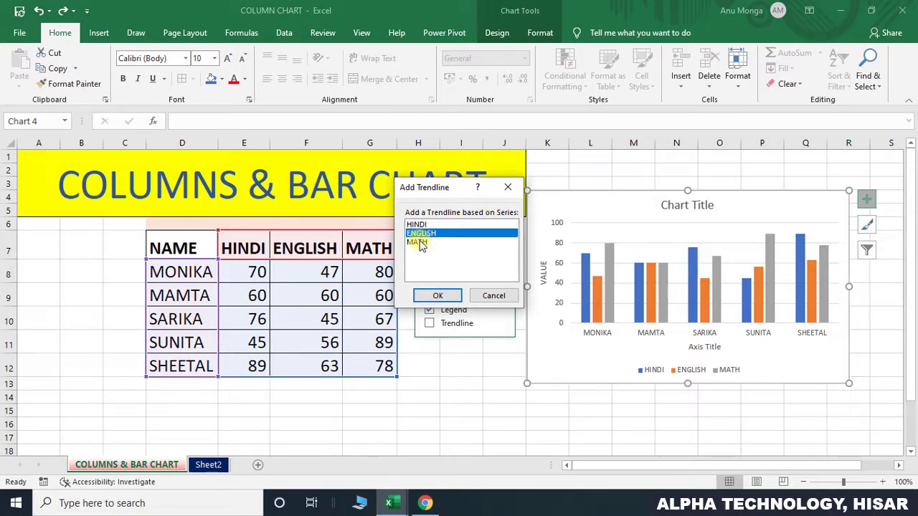
pyautogui.click(439, 296)
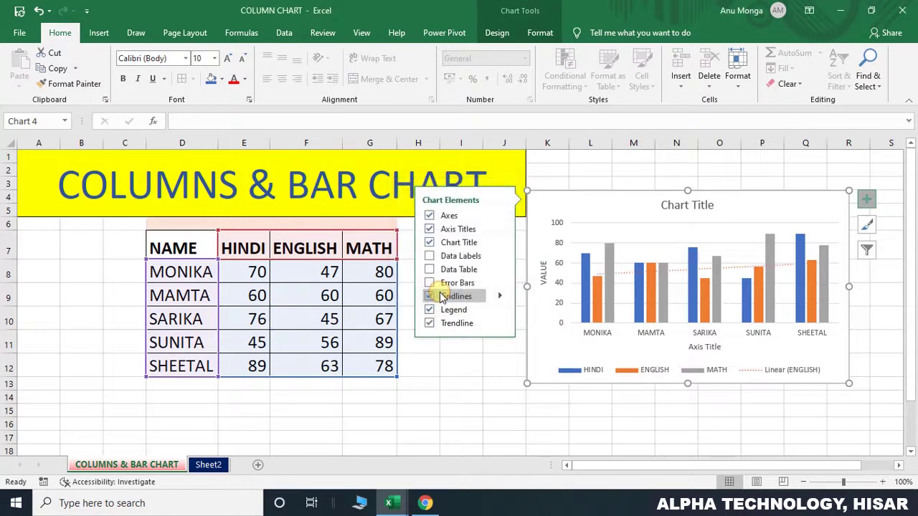
pyautogui.moveTo(598, 286)
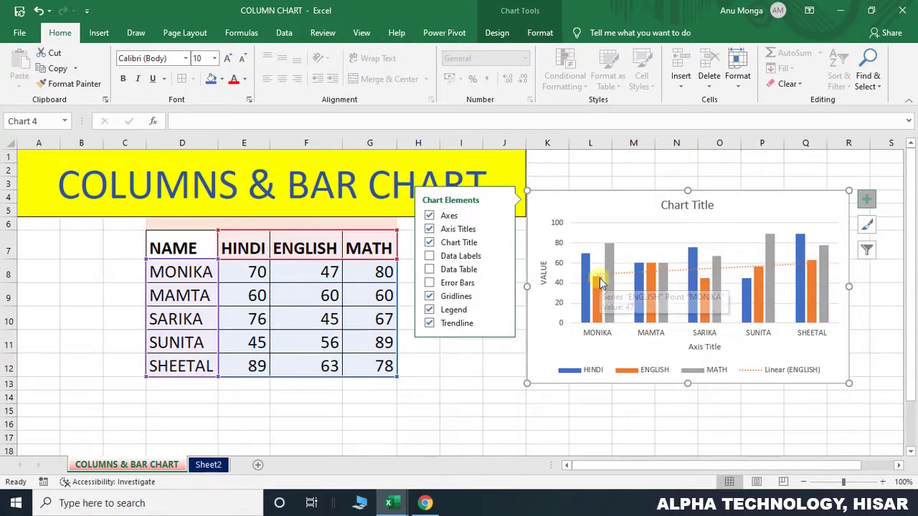
pyautogui.click(439, 324)
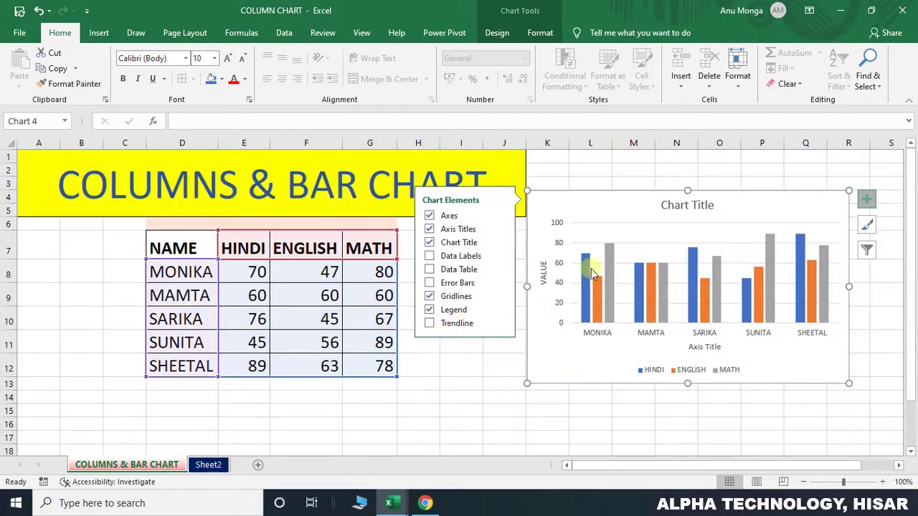
pyautogui.click(665, 210)
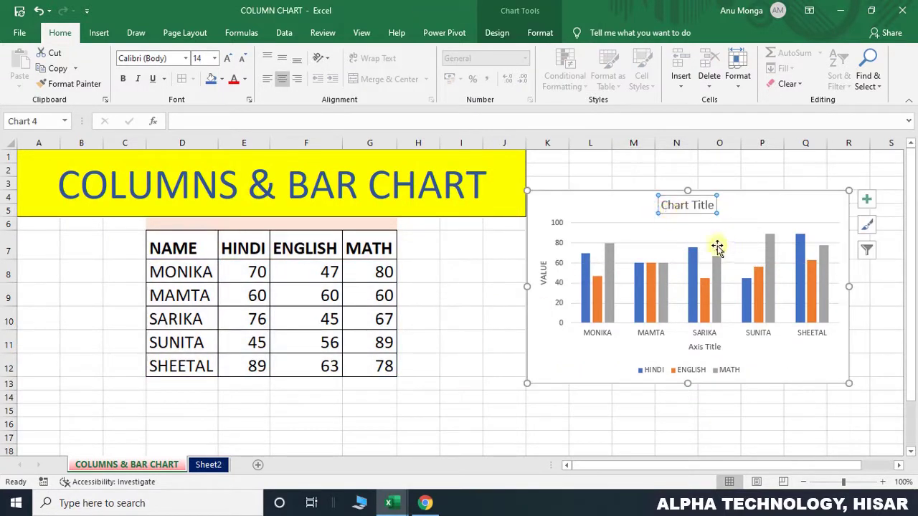
# - Apply dark chart Style 8 and Colorful Palette 3 for orange, yellow and green bars
pyautogui.click(867, 225)
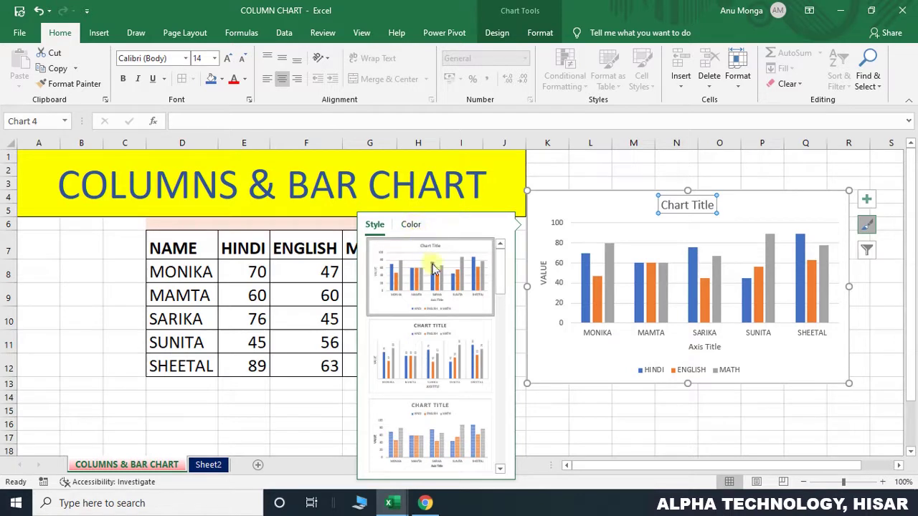
pyautogui.moveTo(502, 277); pyautogui.dragTo(500, 369)
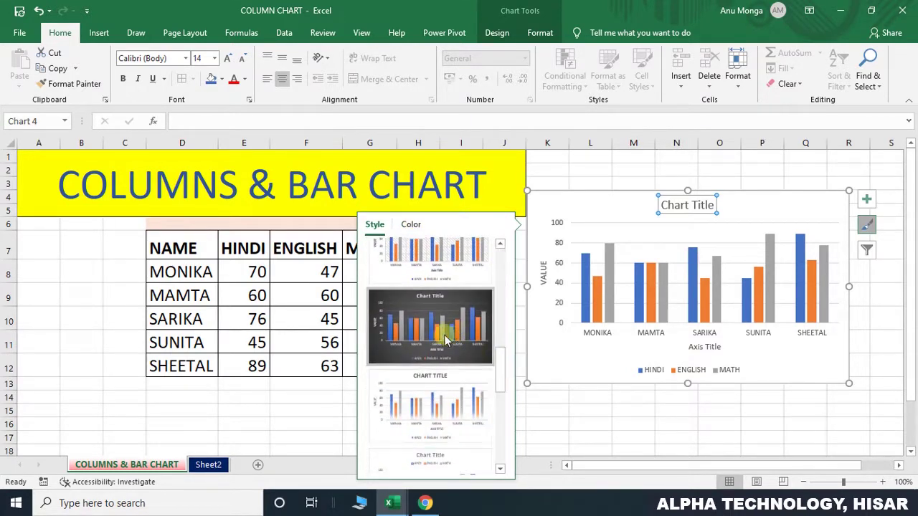
pyautogui.click(435, 331)
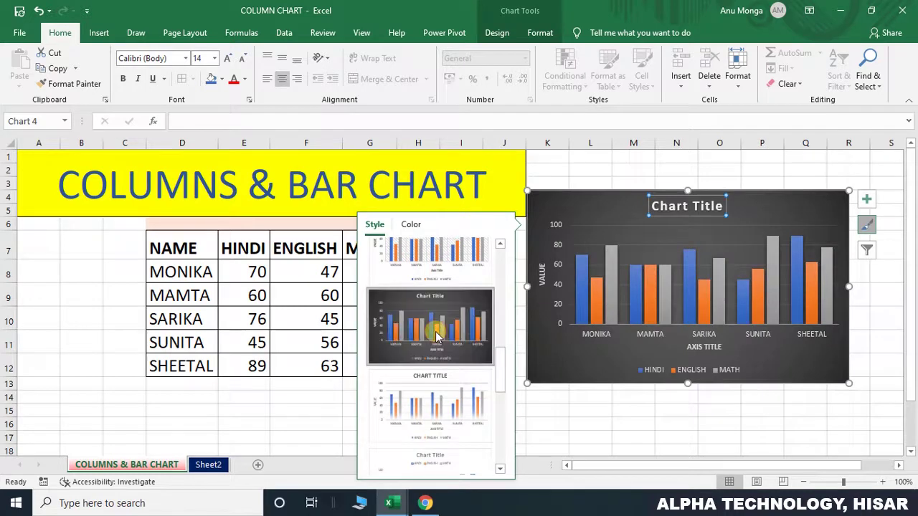
pyautogui.click(436, 396)
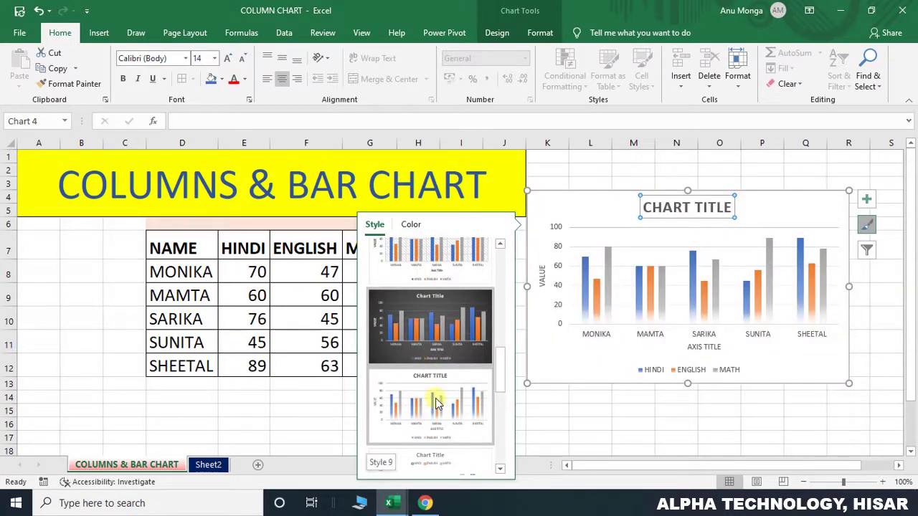
pyautogui.click(428, 332)
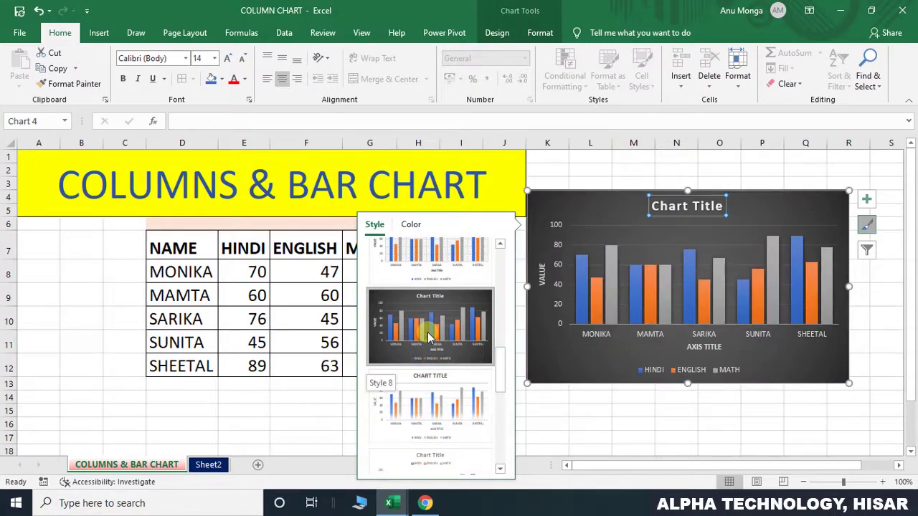
pyautogui.click(409, 226)
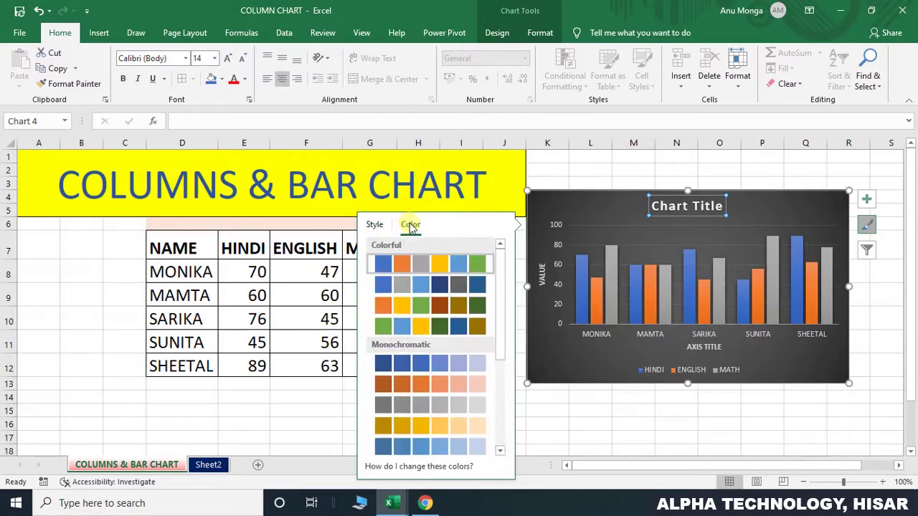
pyautogui.click(426, 304)
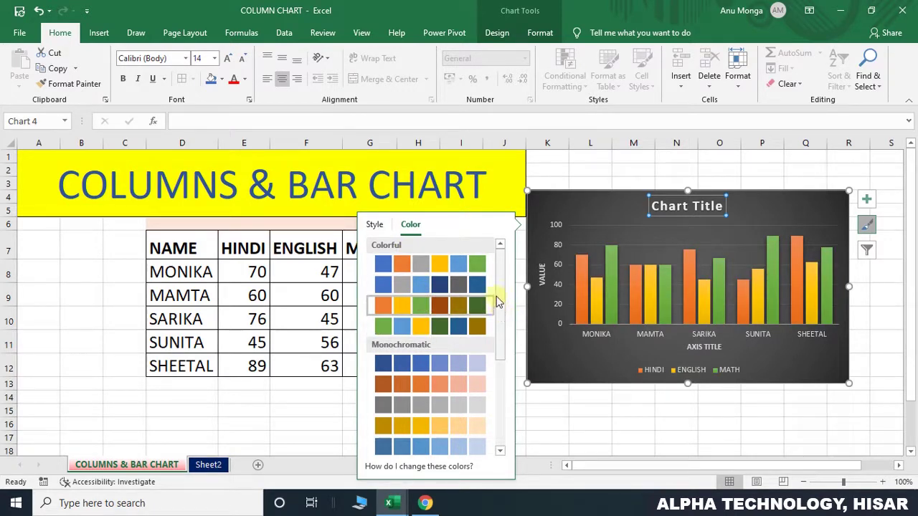
pyautogui.click(542, 423)
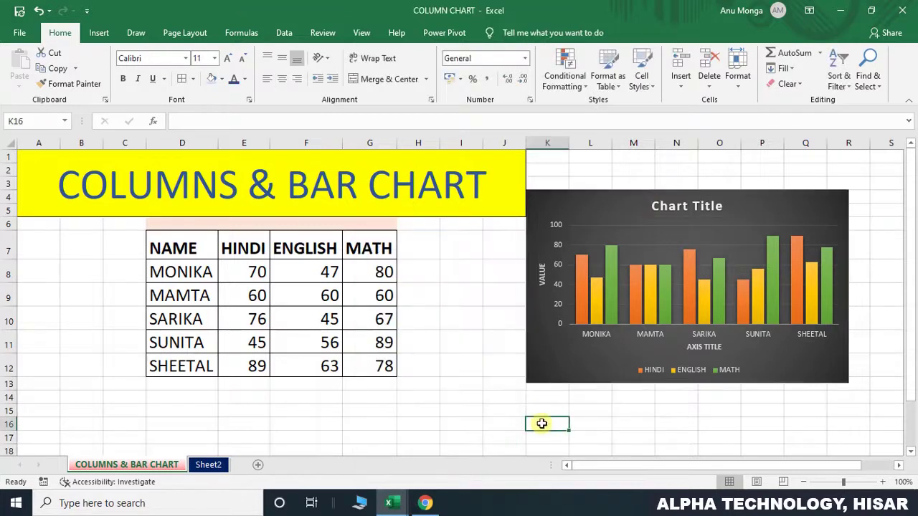
pyautogui.click(743, 229)
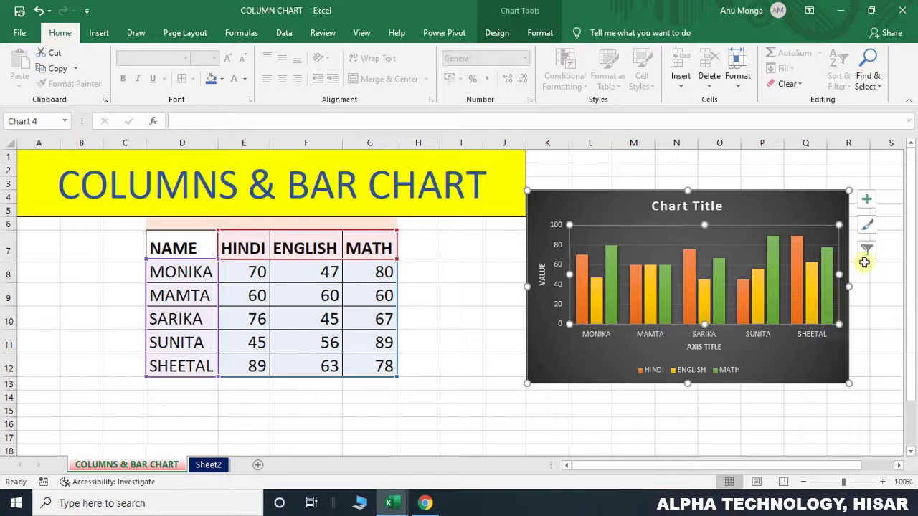
pyautogui.click(866, 251)
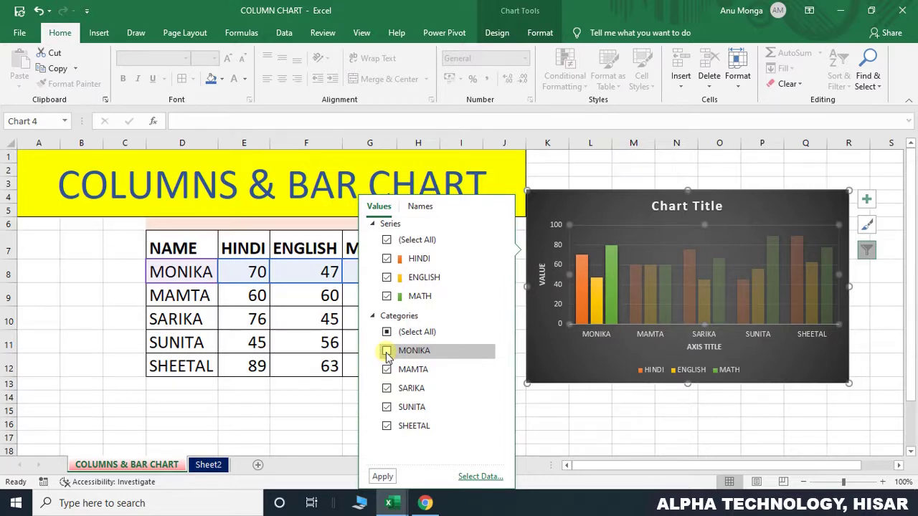
pyautogui.click(384, 476)
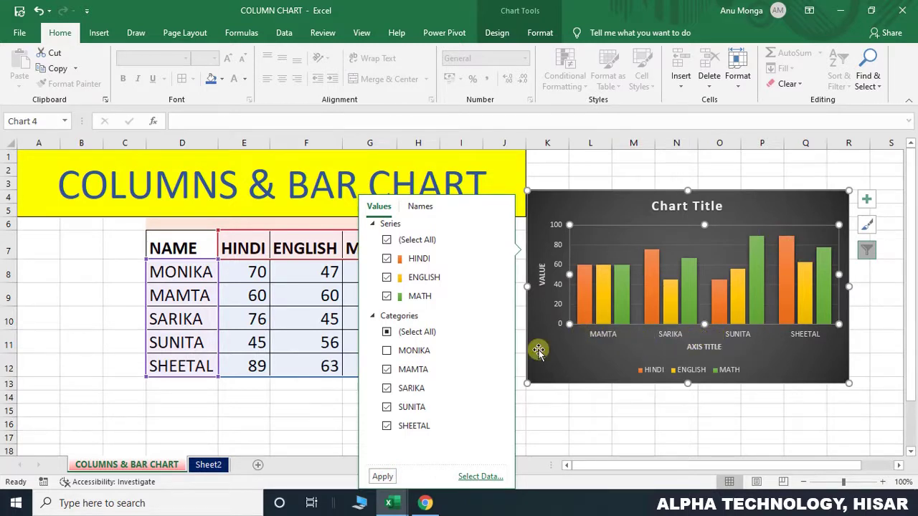
pyautogui.click(386, 350)
pyautogui.click(382, 476)
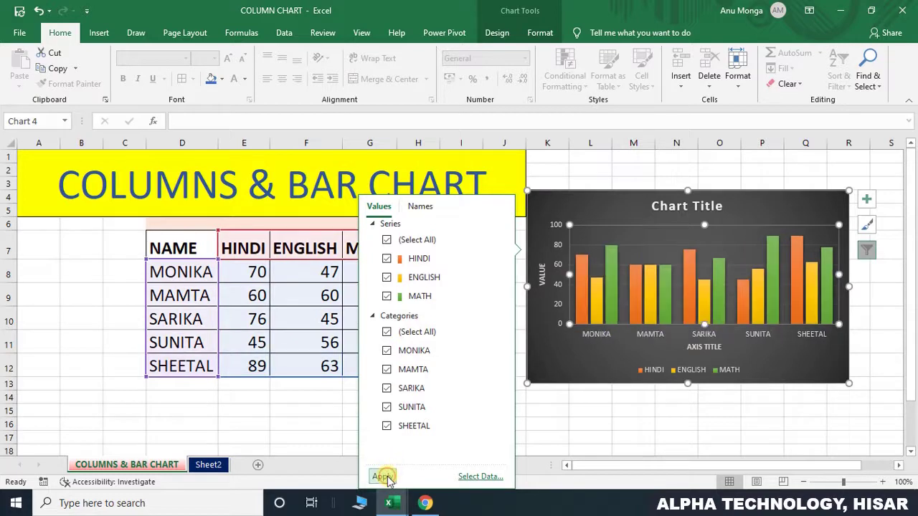
pyautogui.click(596, 343)
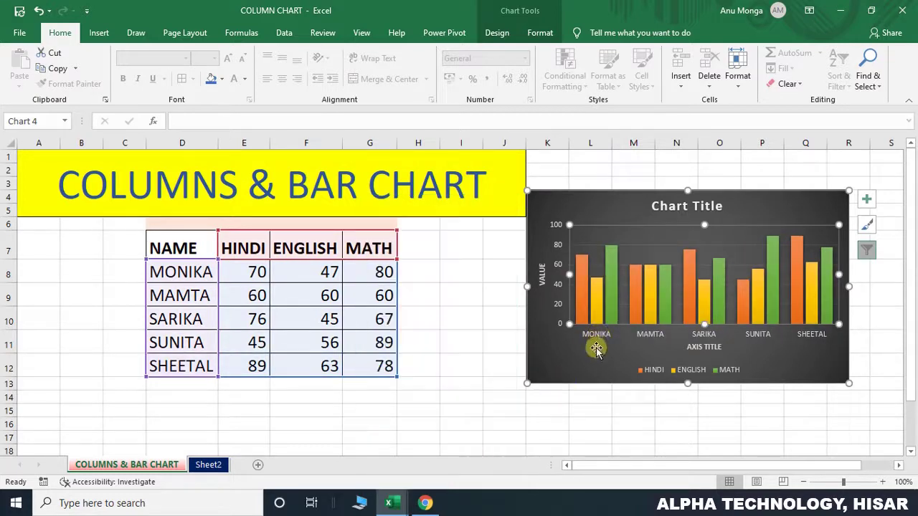
# - Browse Add Chart Element options, then preview Quick Layout 5 with a data table of marks
pyautogui.click(617, 232)
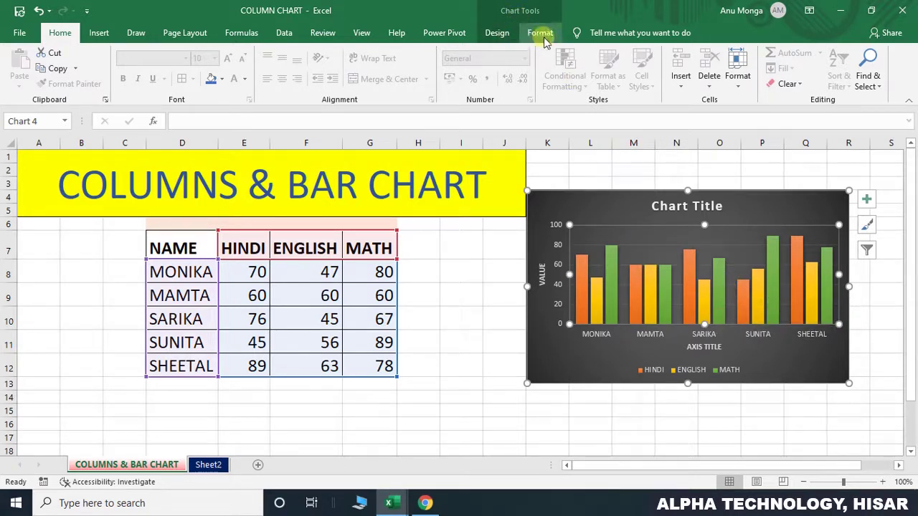
pyautogui.click(499, 34)
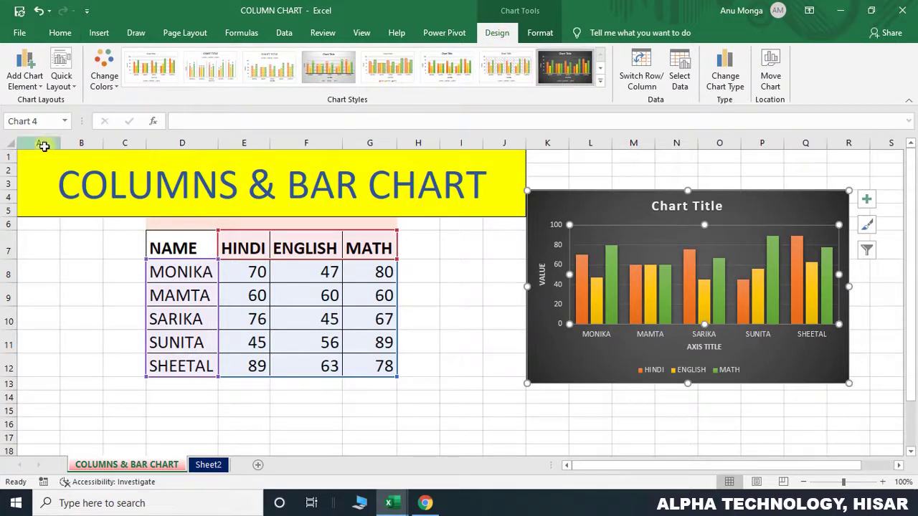
pyautogui.click(21, 87)
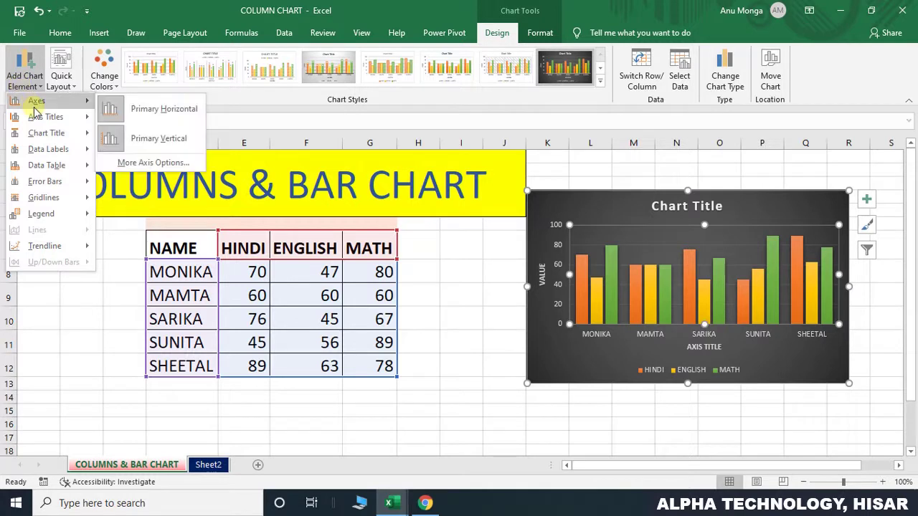
pyautogui.moveTo(43, 117)
pyautogui.moveTo(43, 137)
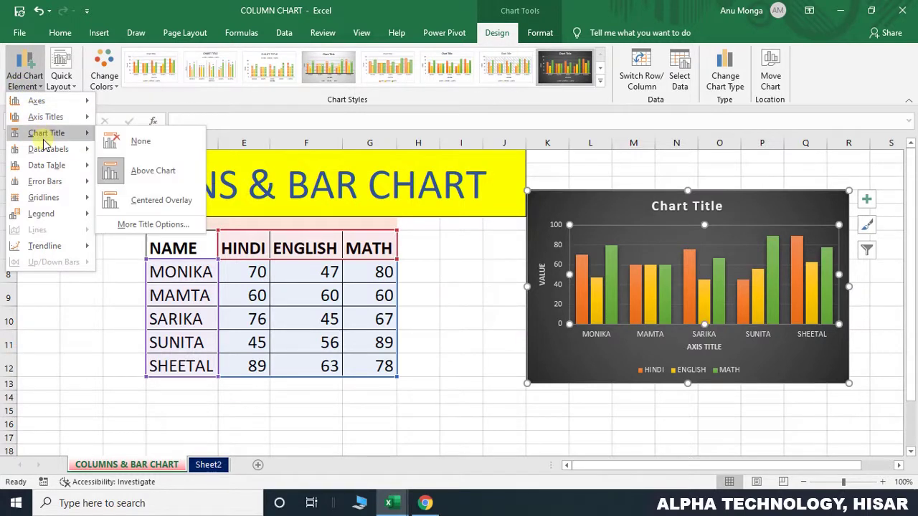
pyautogui.moveTo(45, 153)
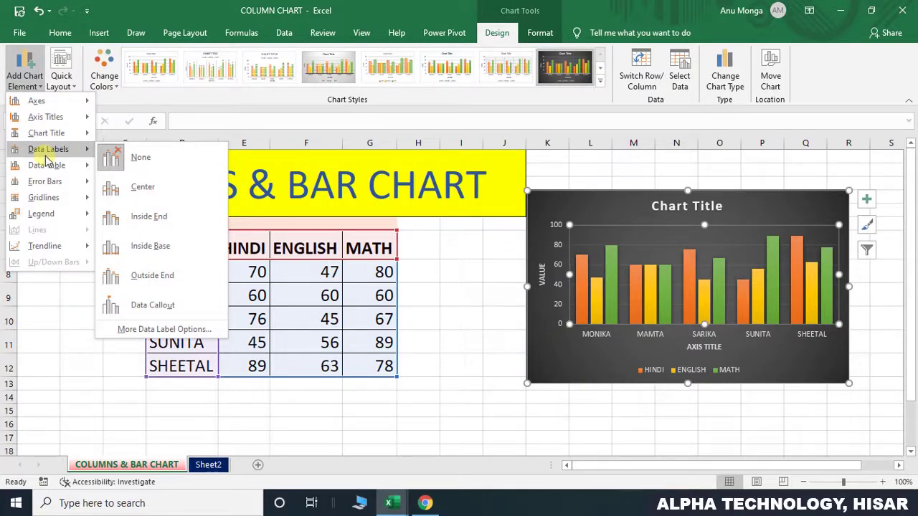
pyautogui.click(64, 81)
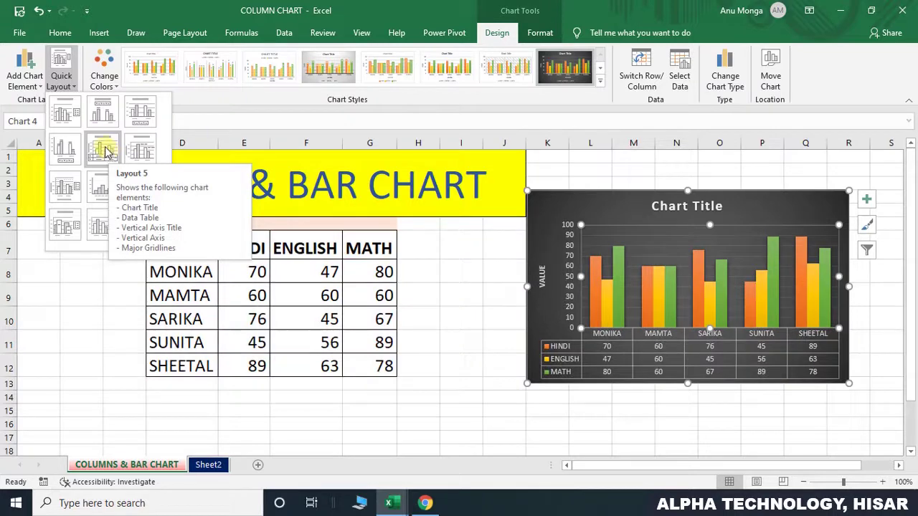
# - Preview the chart colour palettes, then expand the full Chart Styles gallery
pyautogui.click(111, 78)
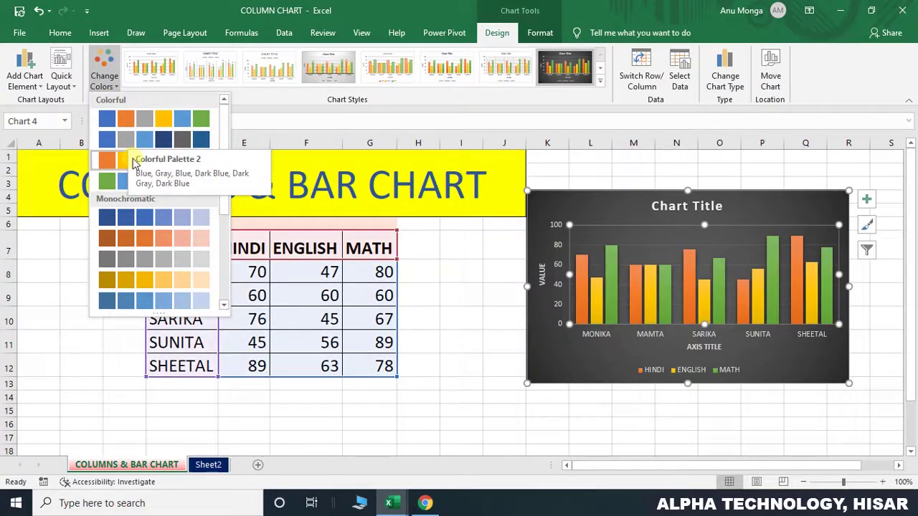
pyautogui.click(601, 82)
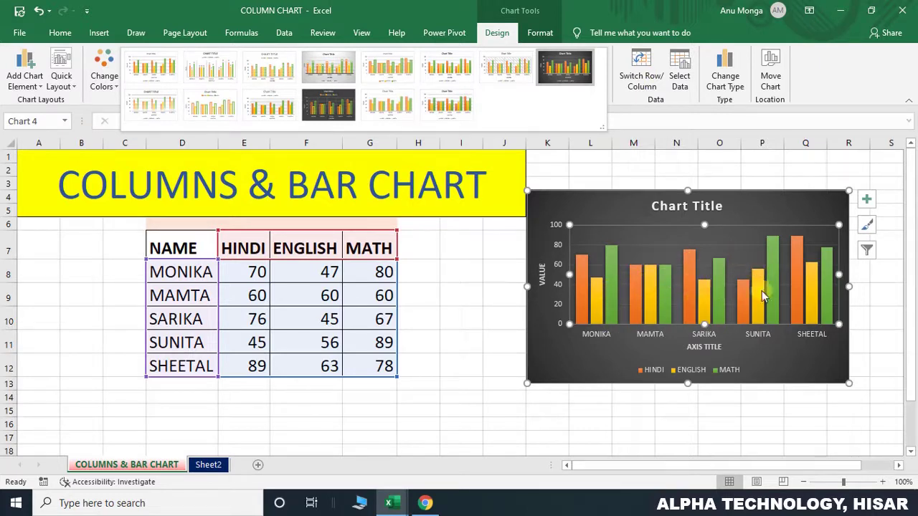
# - Swap rows and columns twice so students stay on the axis, then view the chart's data source
pyautogui.click(643, 75)
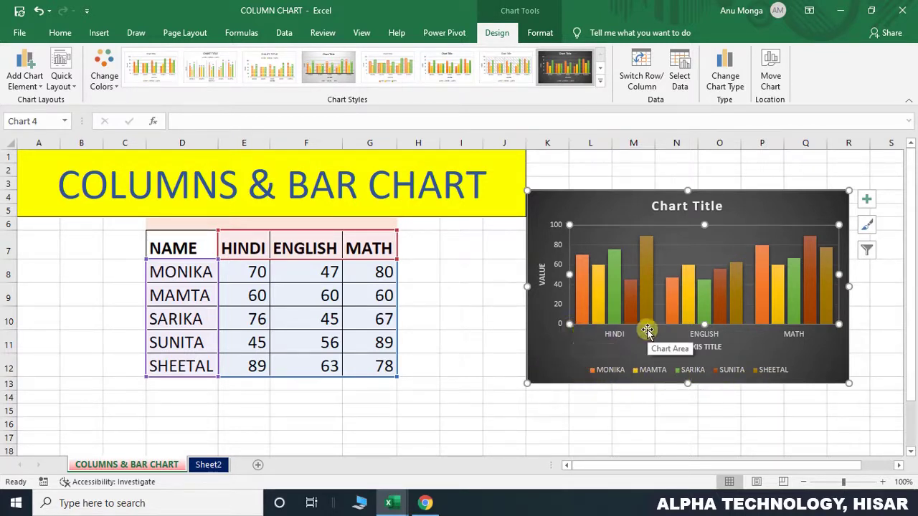
pyautogui.click(640, 76)
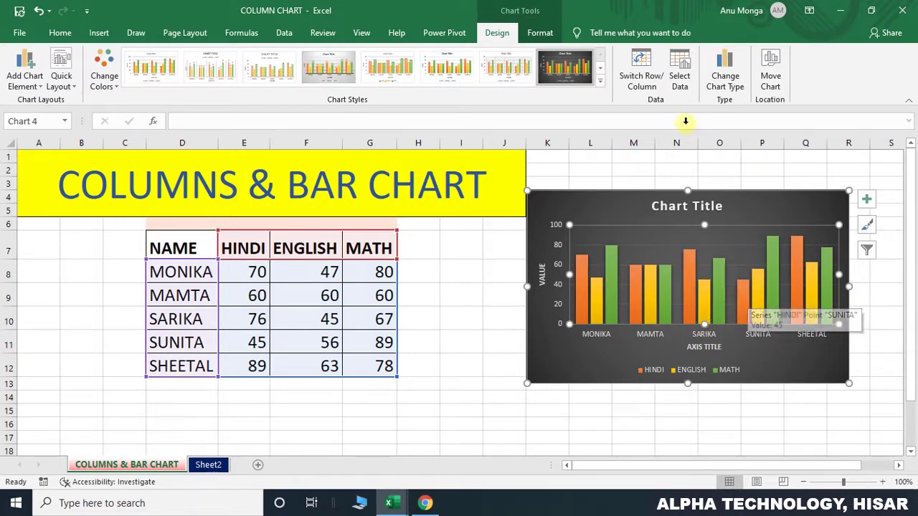
pyautogui.click(680, 80)
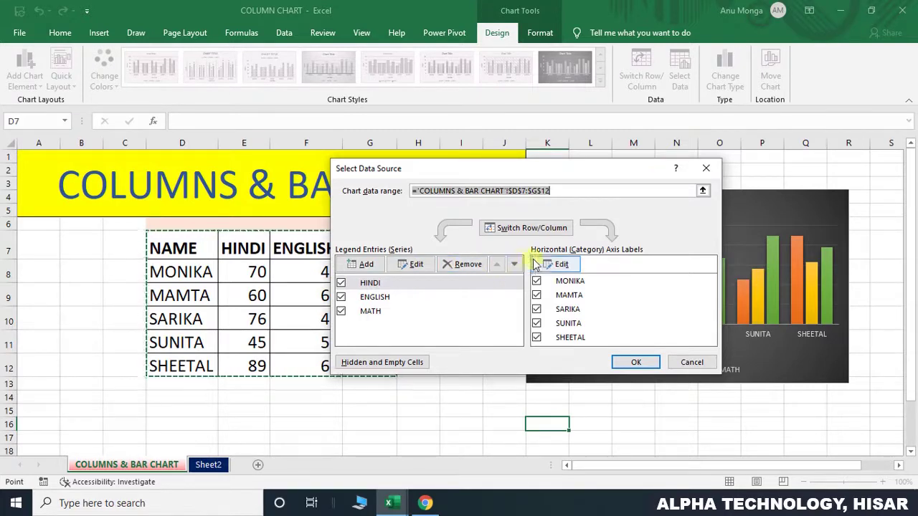
# - Exclude MAMTA from the chart categories, then restore MAMTA using the chart filters
pyautogui.click(537, 296)
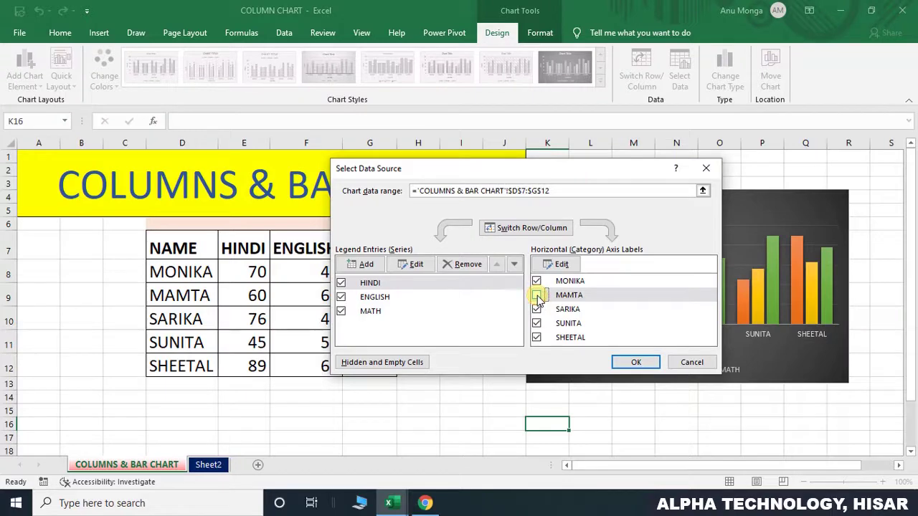
pyautogui.click(636, 362)
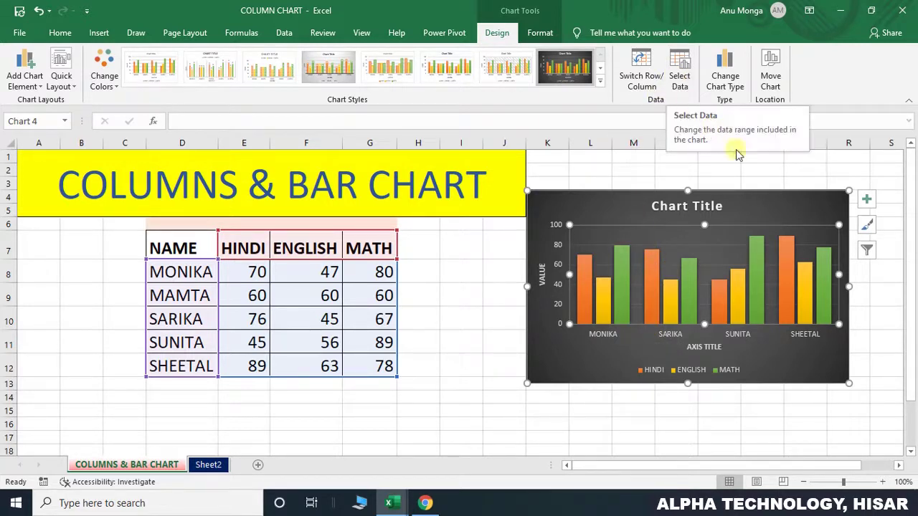
pyautogui.click(866, 250)
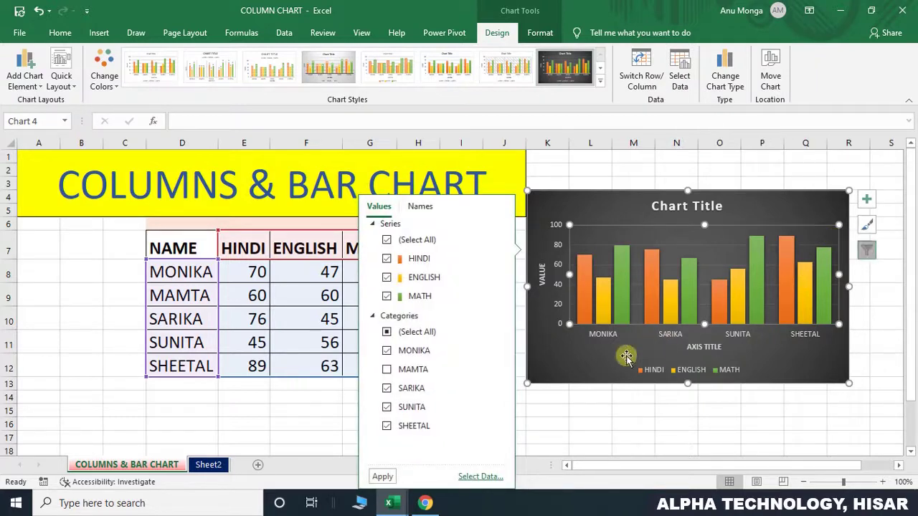
pyautogui.click(387, 370)
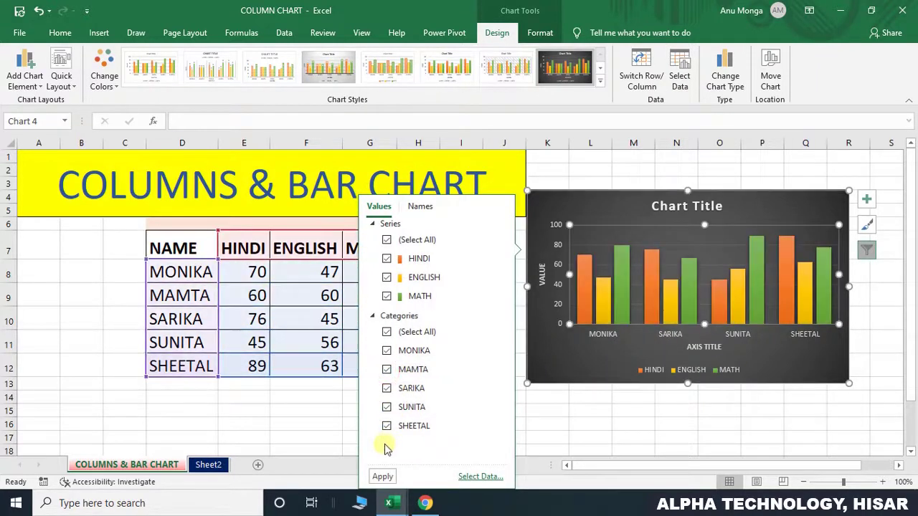
pyautogui.click(384, 476)
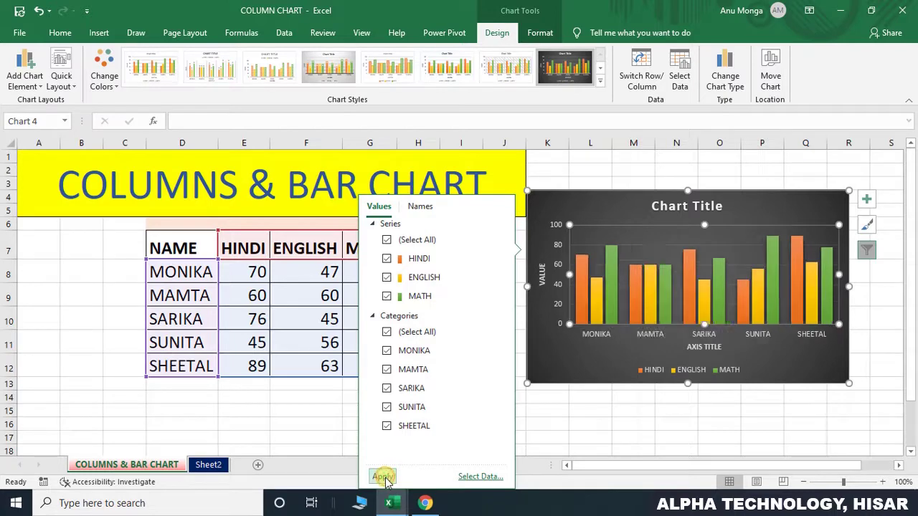
pyautogui.click(638, 412)
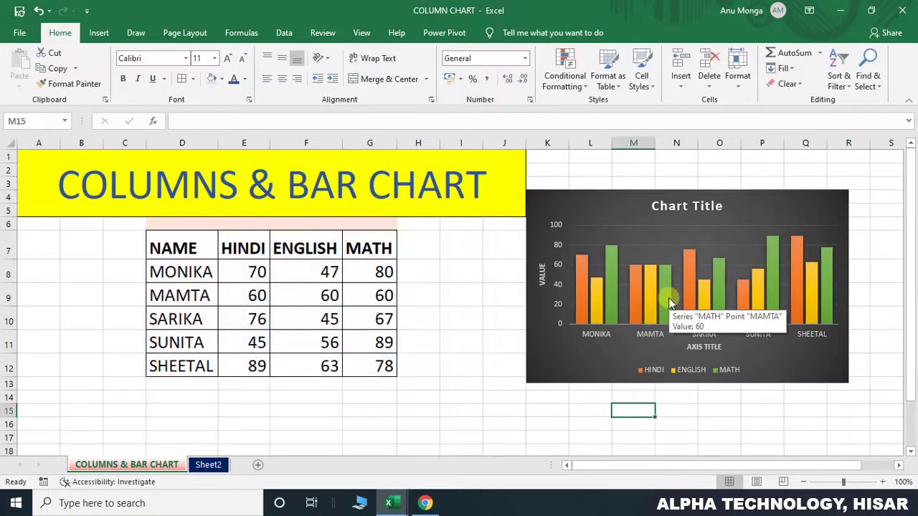
# - Change the marks chart to a 3-D Clustered Column chart and bring up the Move Chart options
pyautogui.click(671, 245)
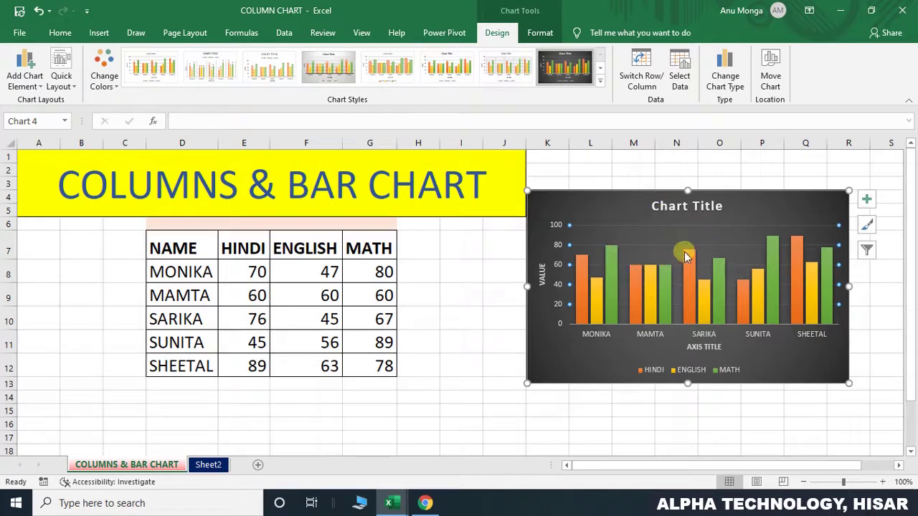
pyautogui.click(725, 75)
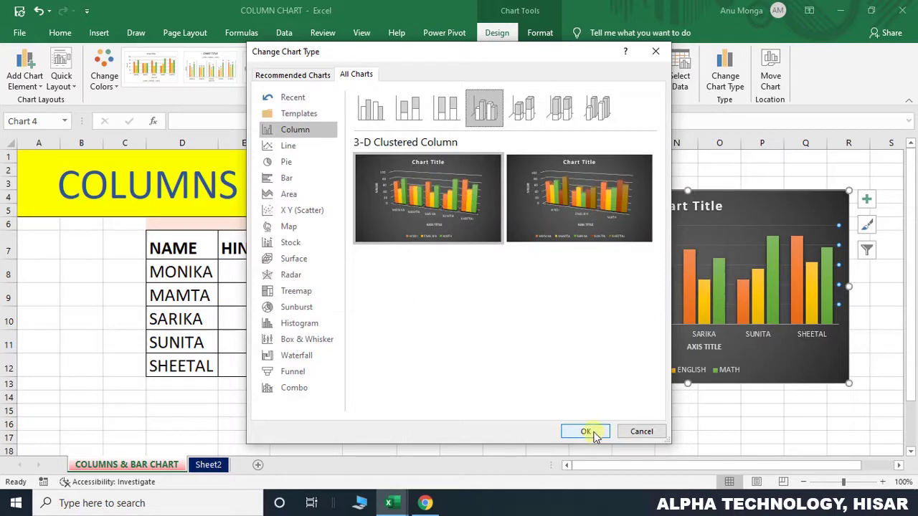
pyautogui.click(586, 432)
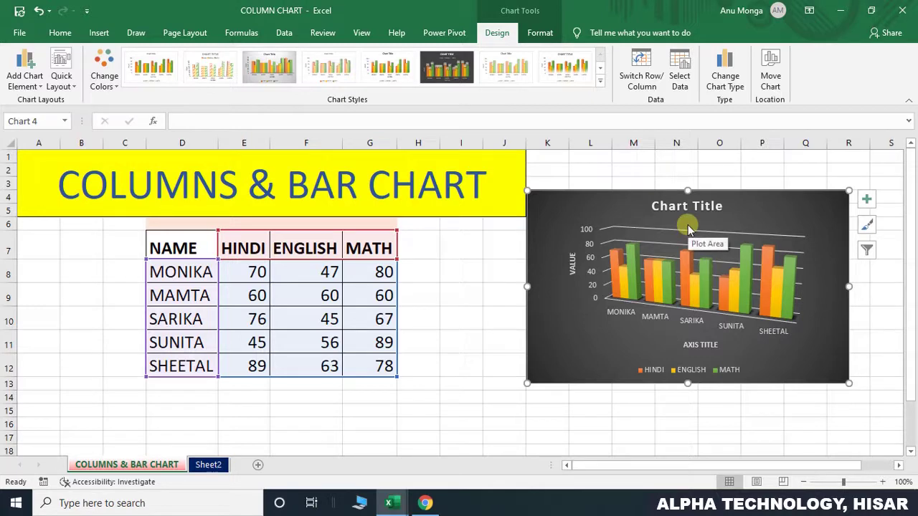
pyautogui.click(772, 84)
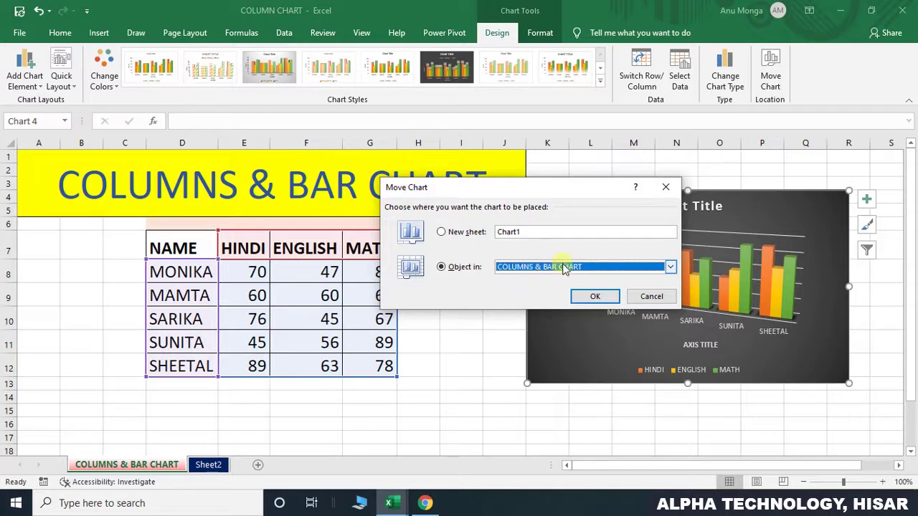
# - Move the 3-D chart as an object onto Sheet2 and check both sheets
pyautogui.click(670, 267)
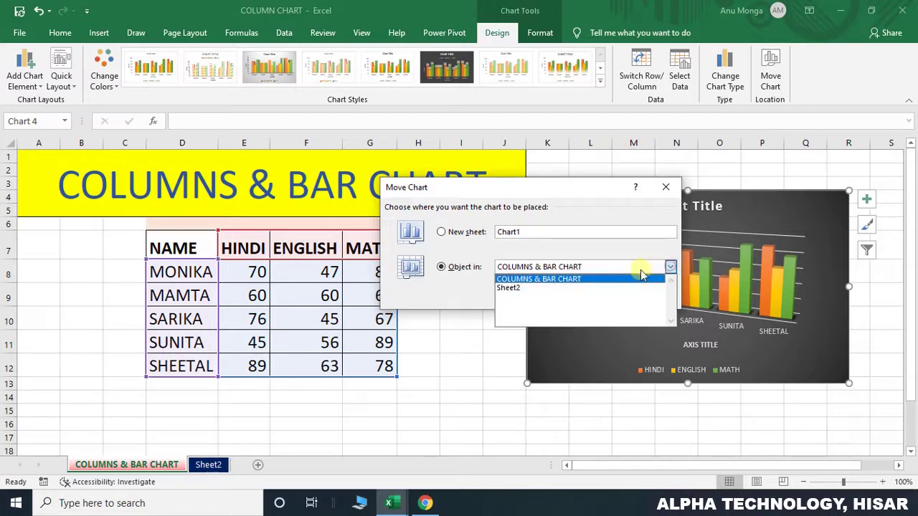
pyautogui.click(588, 290)
pyautogui.click(590, 291)
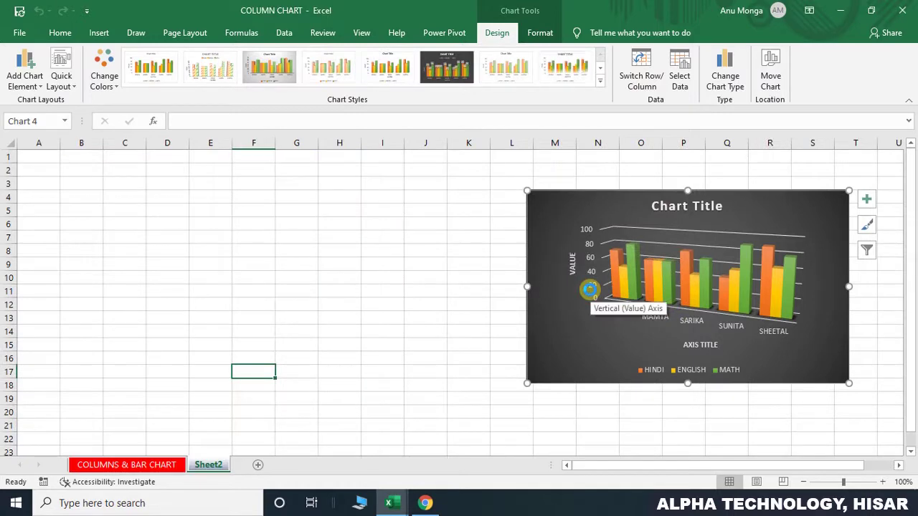
pyautogui.click(126, 466)
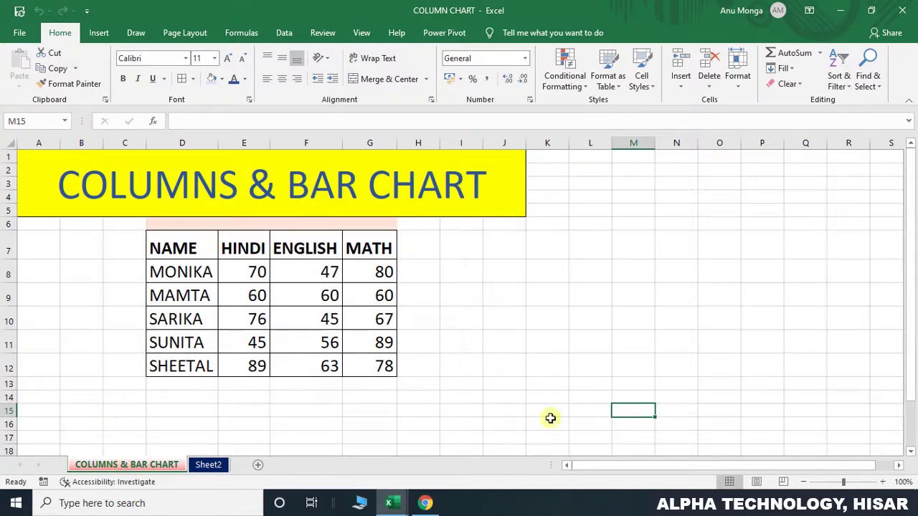
pyautogui.click(221, 465)
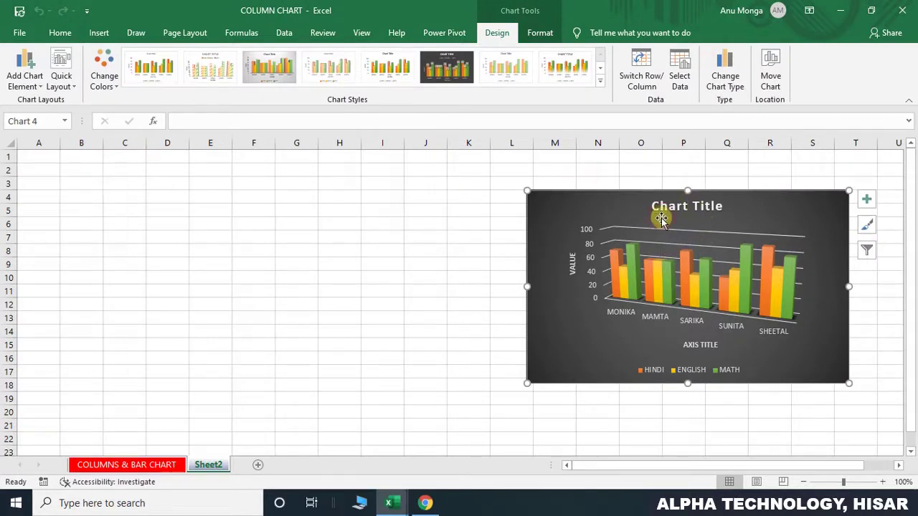
# - Move the chart back onto the COLUMNS & BAR CHART sheet beside the marks table
pyautogui.click(780, 86)
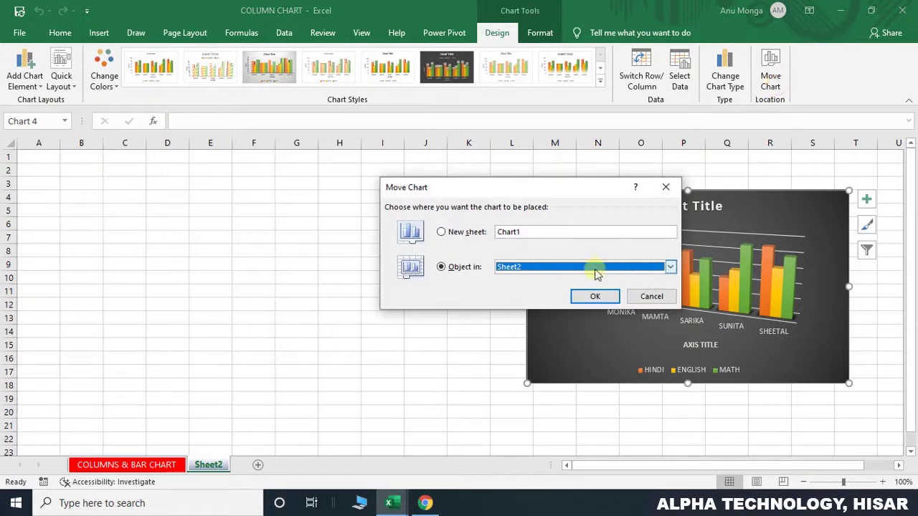
pyautogui.click(669, 267)
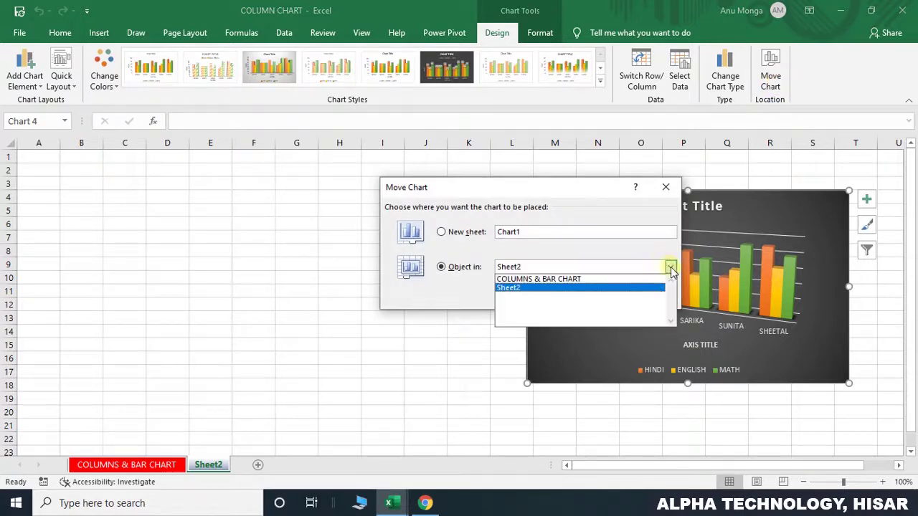
pyautogui.click(595, 279)
pyautogui.click(595, 295)
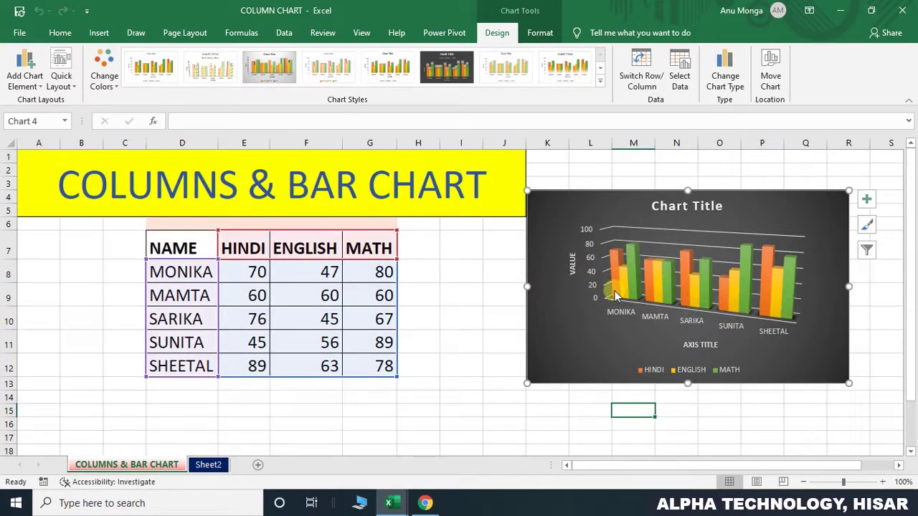
pyautogui.click(536, 36)
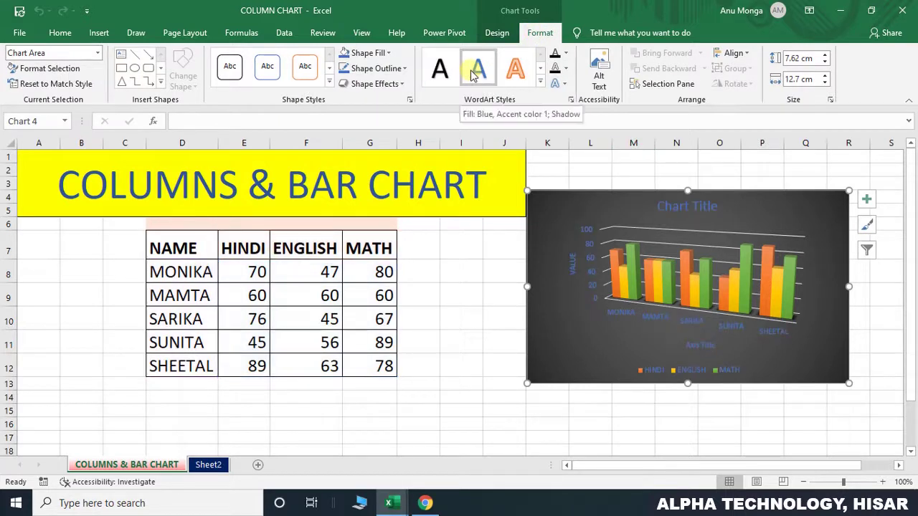
# - Give the chart text an orange WordArt style and fill the chart background dark blue
pyautogui.click(513, 72)
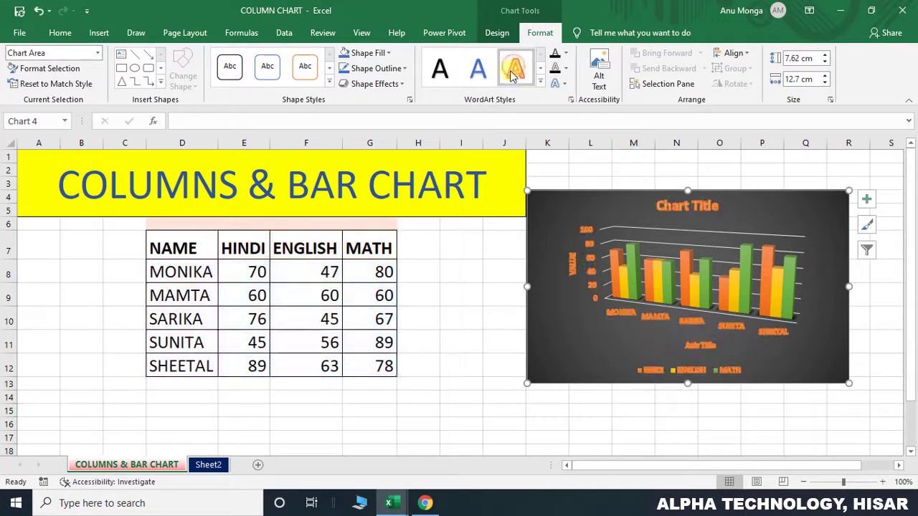
pyautogui.click(373, 55)
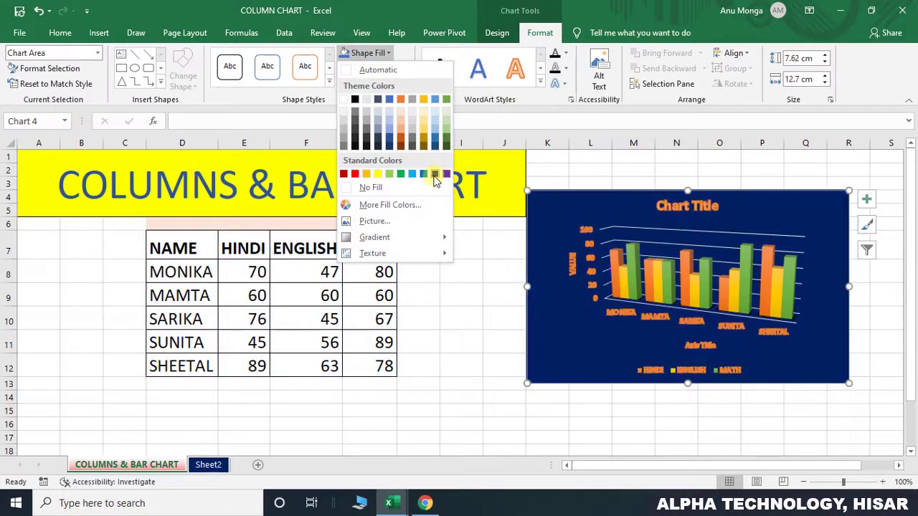
pyautogui.click(434, 174)
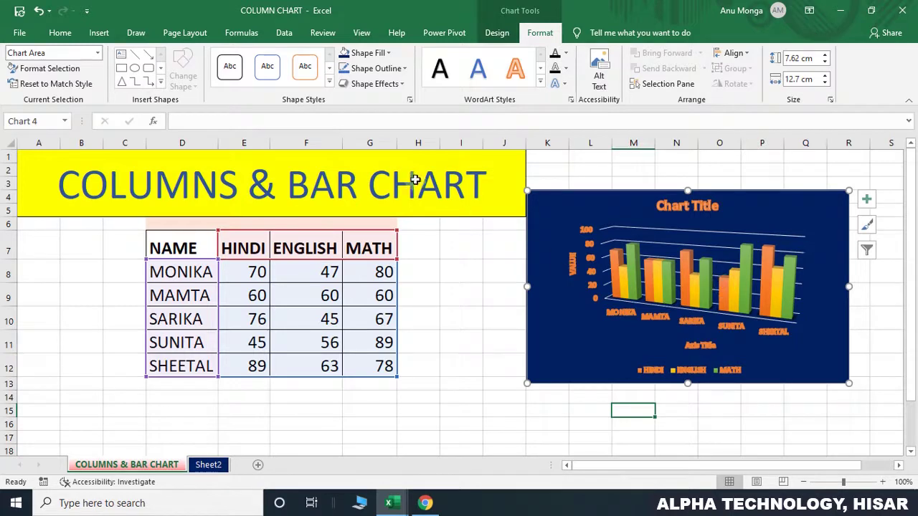
# - Apply a Parallel 3-D rotation preset to the chart for a front-facing view
pyautogui.click(376, 83)
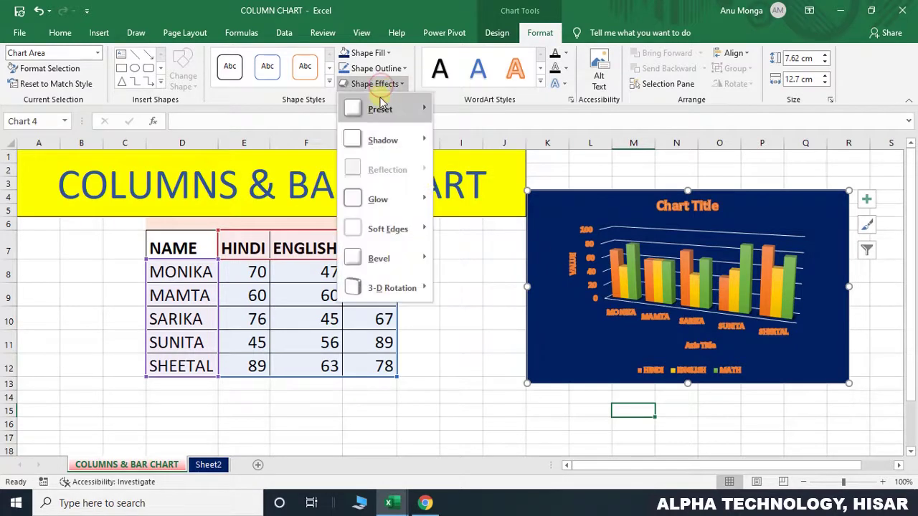
pyautogui.moveTo(379, 109)
pyautogui.moveTo(386, 139)
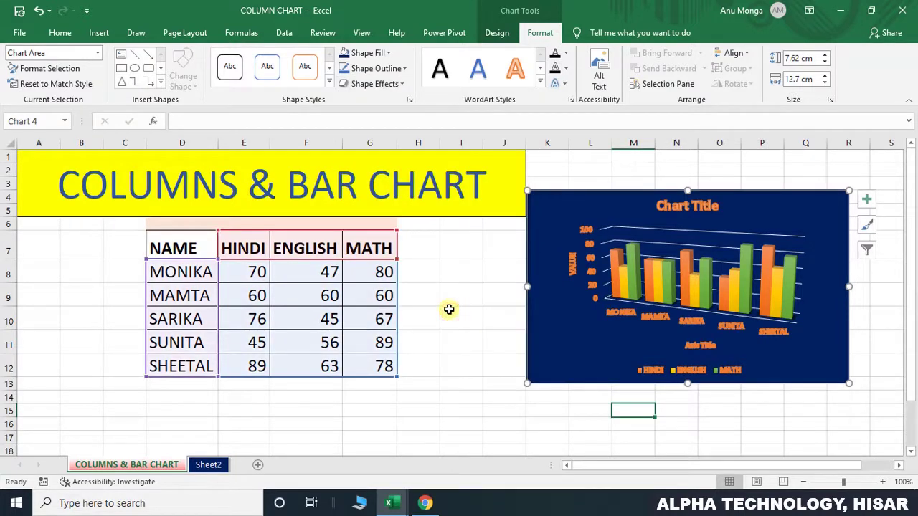
pyautogui.click(385, 85)
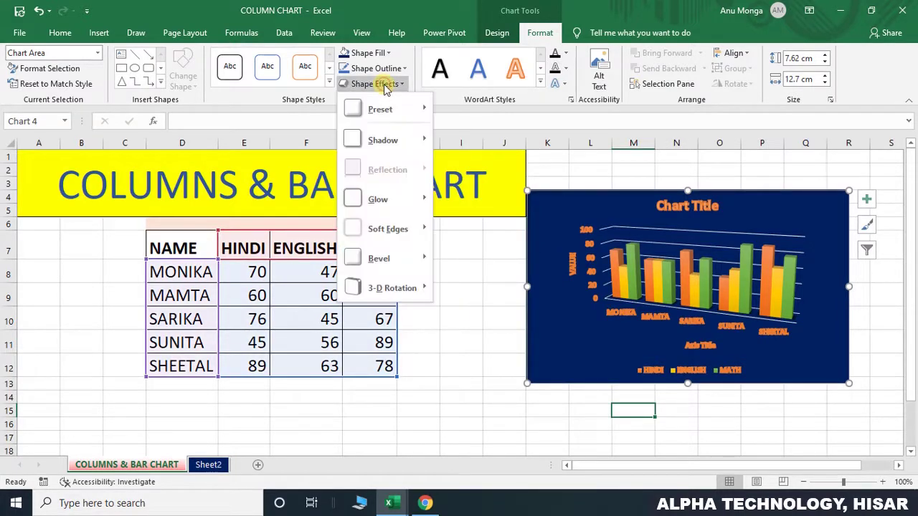
pyautogui.moveTo(399, 260)
pyautogui.moveTo(400, 287)
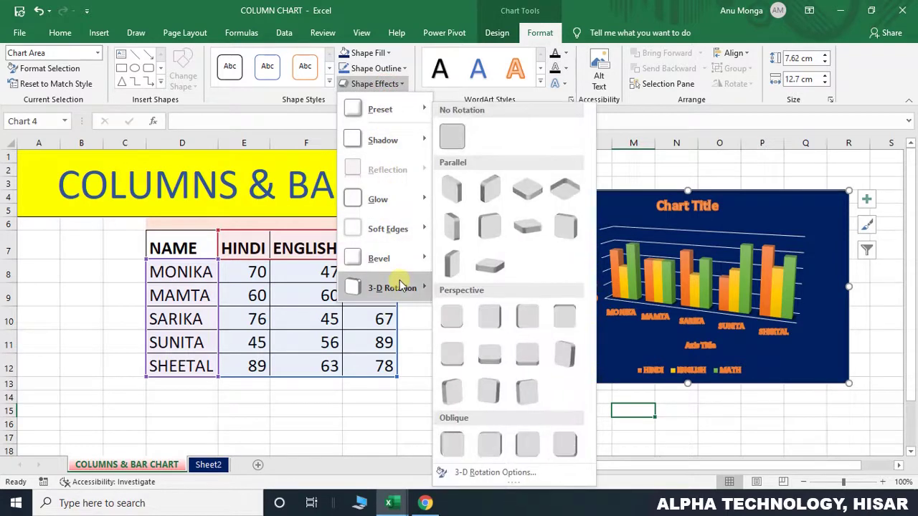
pyautogui.click(480, 228)
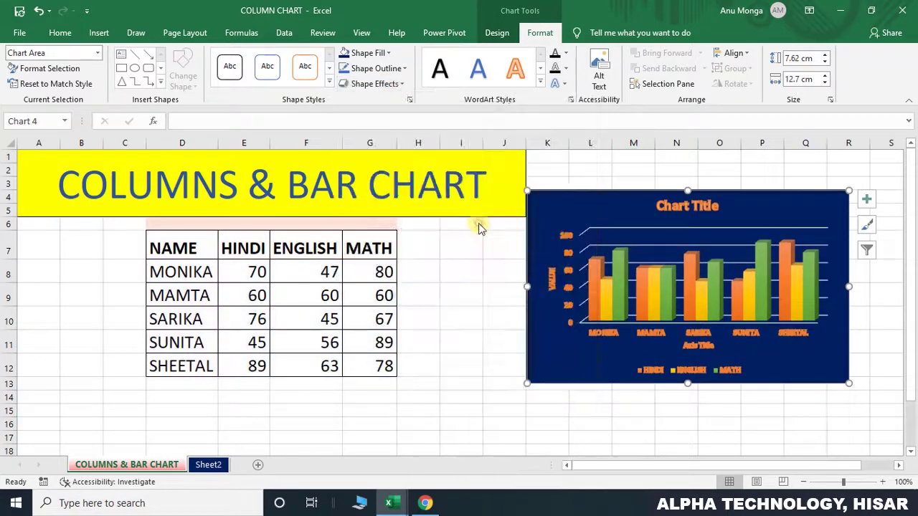
pyautogui.click(465, 324)
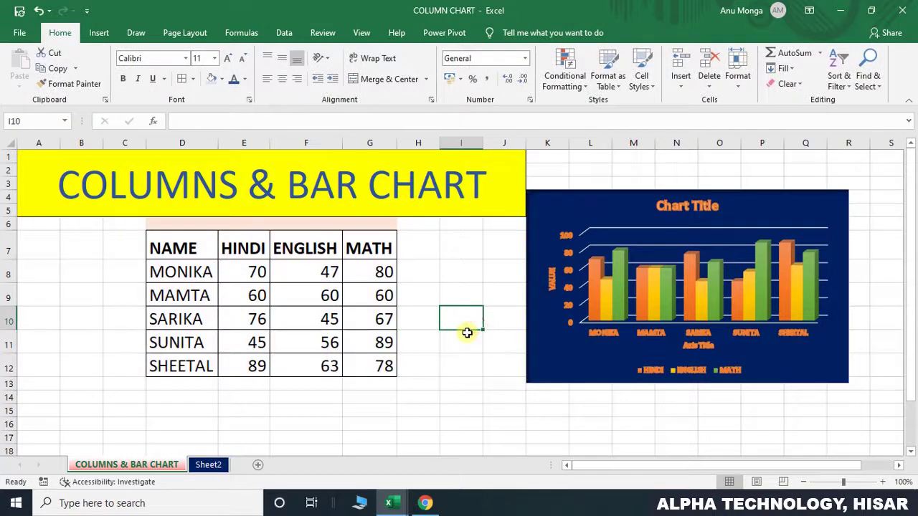
pyautogui.click(539, 311)
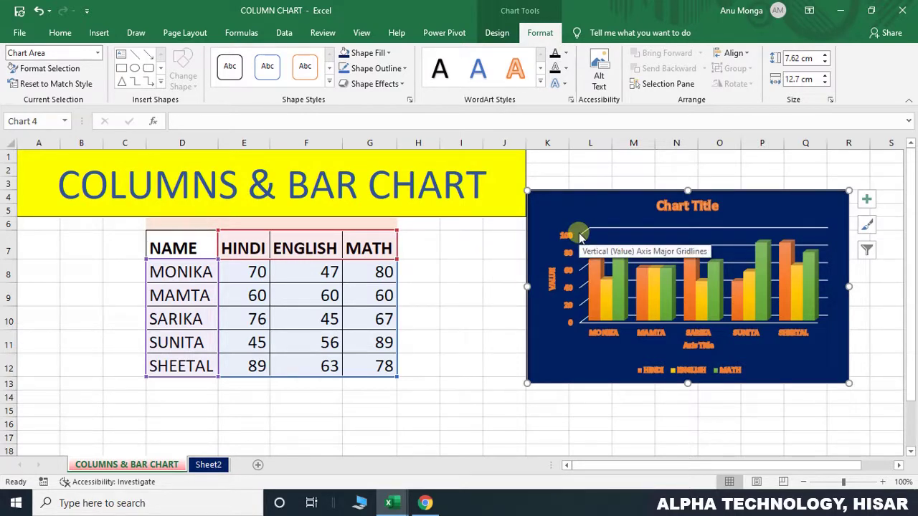
# - Replace the styled chart with an Alt+F1 clustered column chart of D7:G12, placed right of the table
pyautogui.press('Delete')
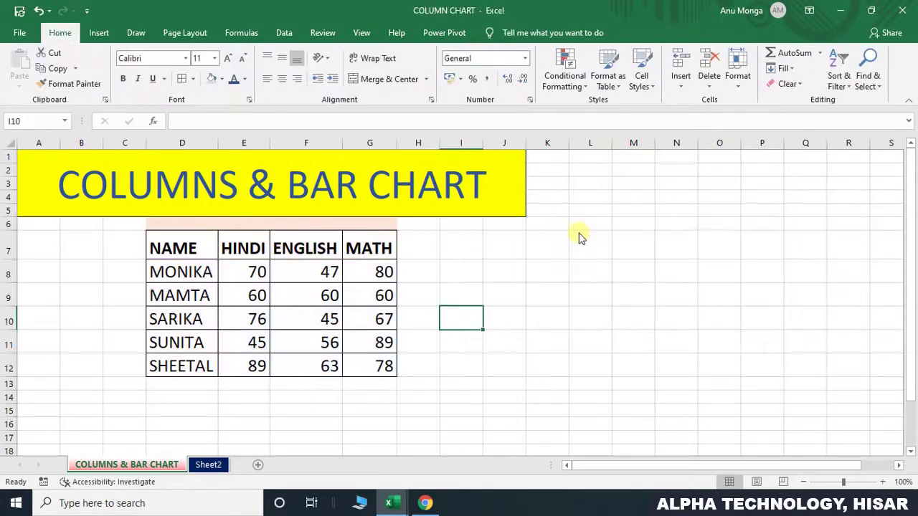
pyautogui.click(542, 294)
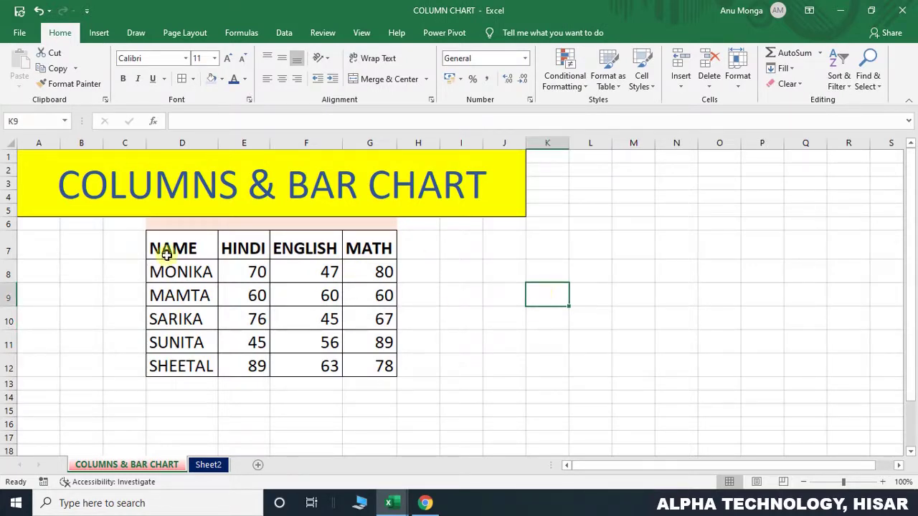
pyautogui.moveTo(173, 237); pyautogui.dragTo(367, 370)
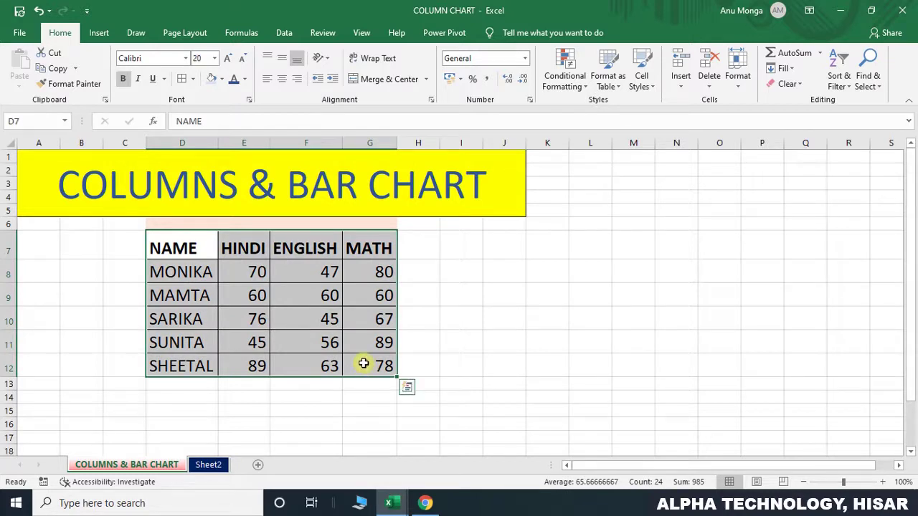
pyautogui.press('alt')
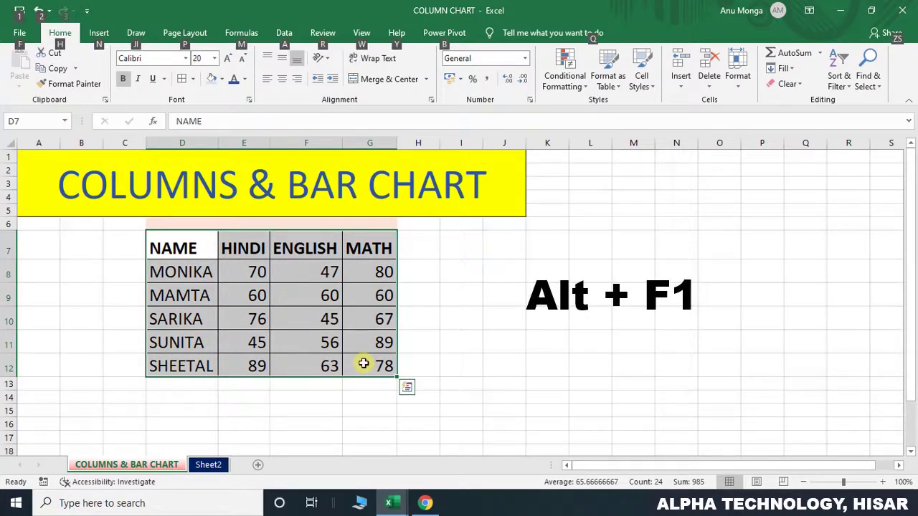
pyautogui.hotkey('alt', 'F1')
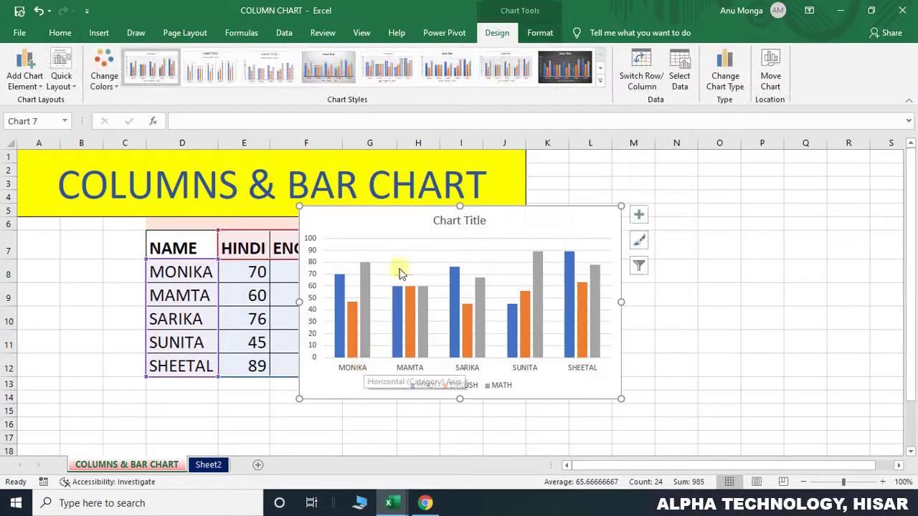
pyautogui.moveTo(400, 224); pyautogui.dragTo(580, 244)
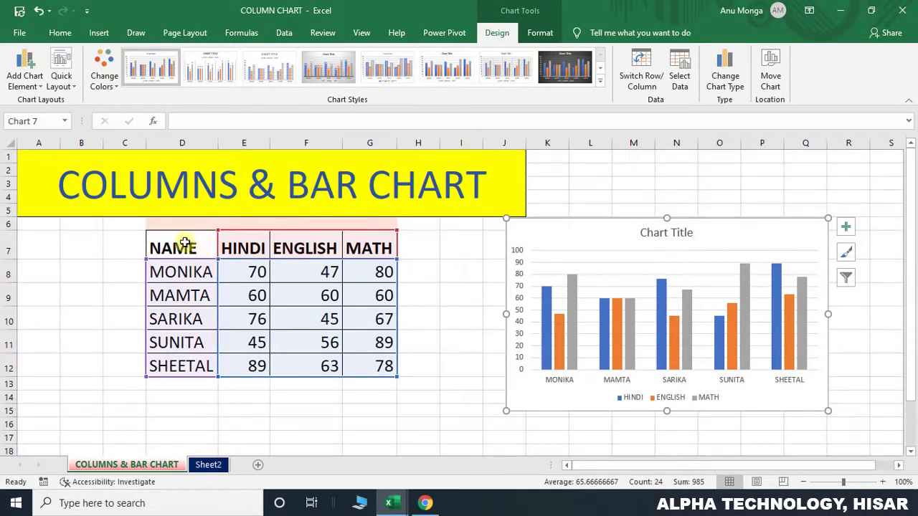
pyautogui.moveTo(184, 239); pyautogui.dragTo(371, 364)
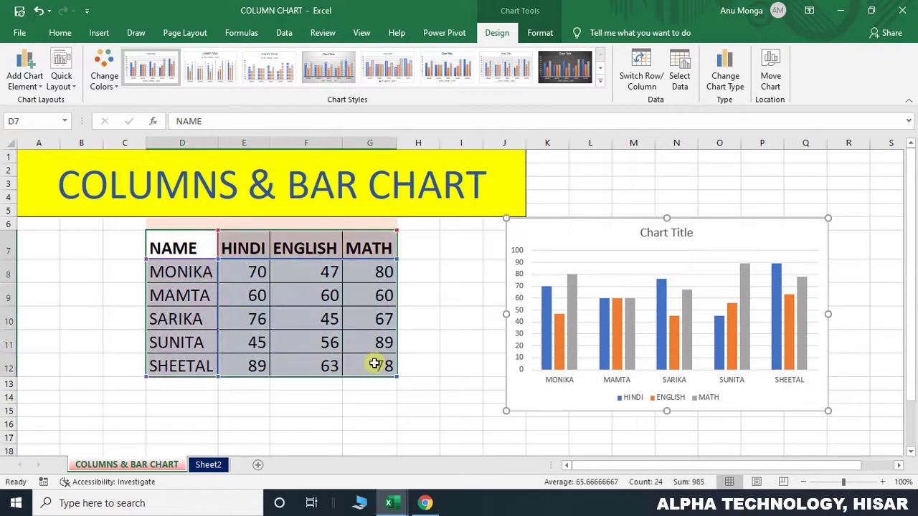
# - Copy the marks table D7:G12 and paste it into Sheet2 at G6
pyautogui.hotkey('ctrl', 'c')
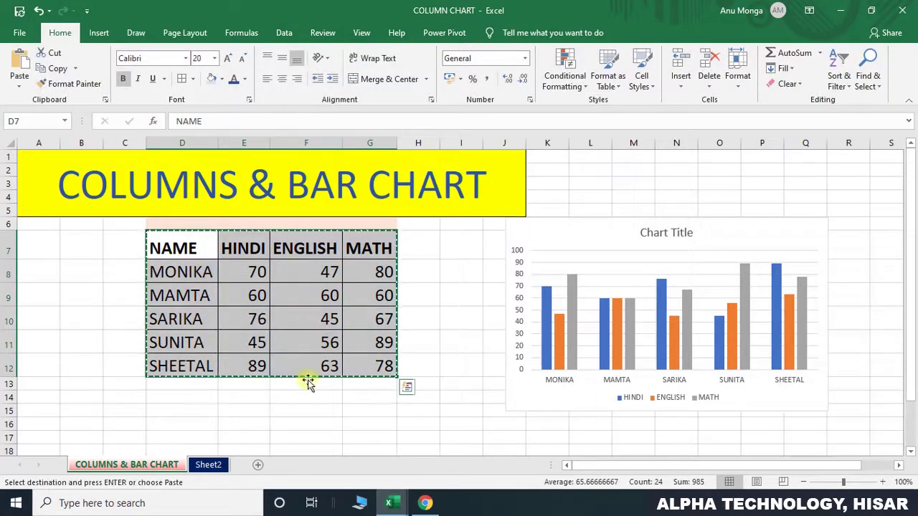
pyautogui.click(208, 465)
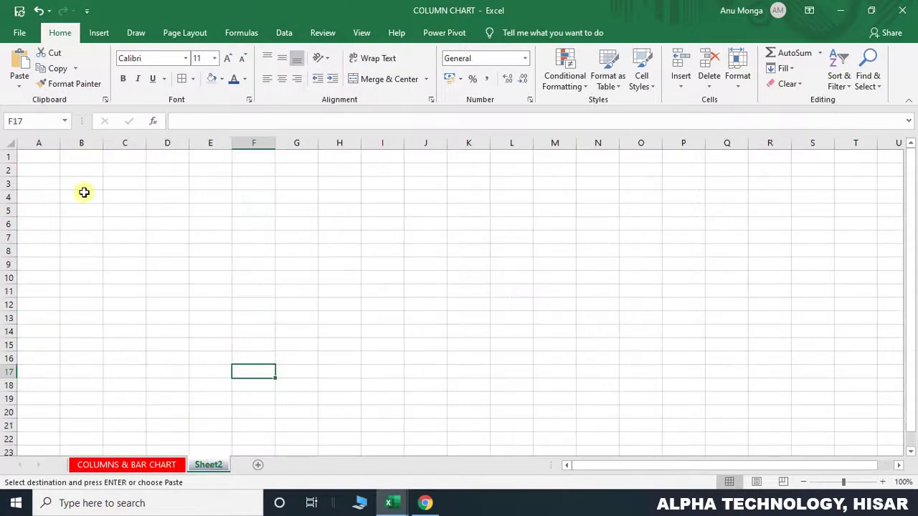
pyautogui.click(293, 220)
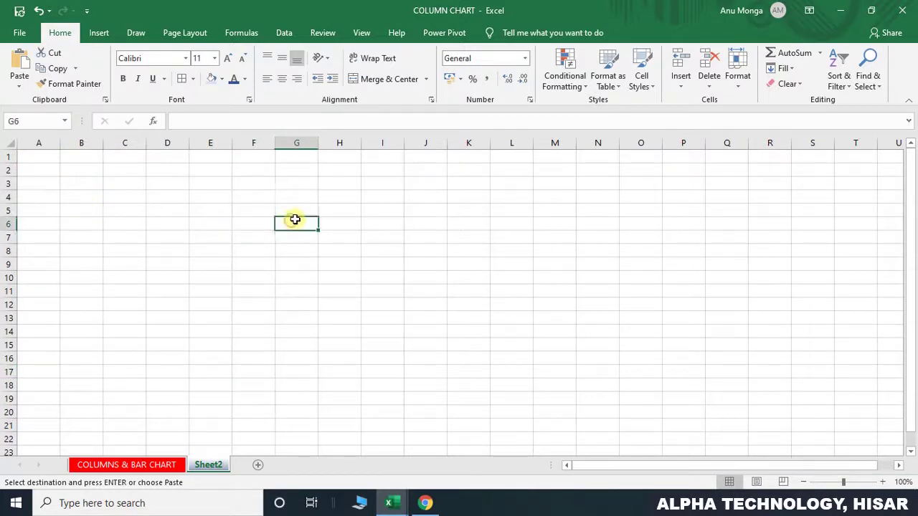
pyautogui.hotkey('ctrl', 'v')
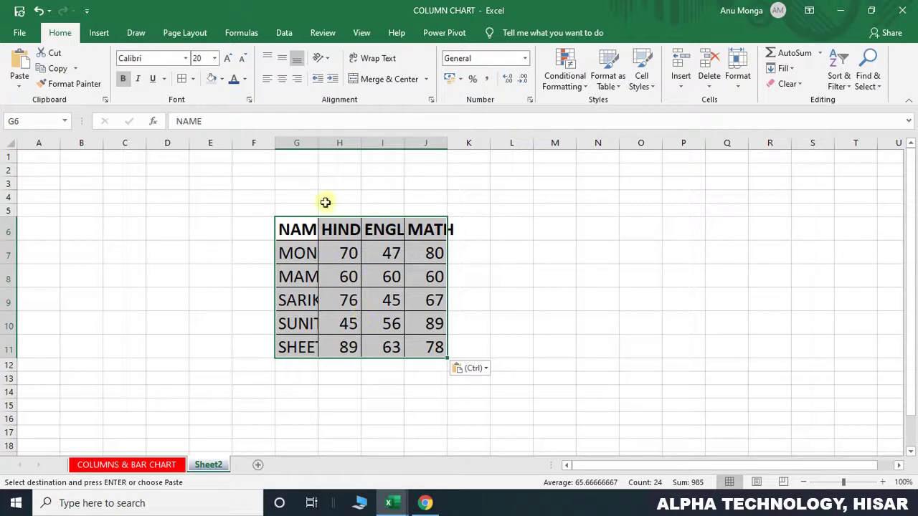
# - Autofit columns G to J so the names and HINDI, ENGLISH, MATH headings show fully
pyautogui.doubleClick(317, 145)
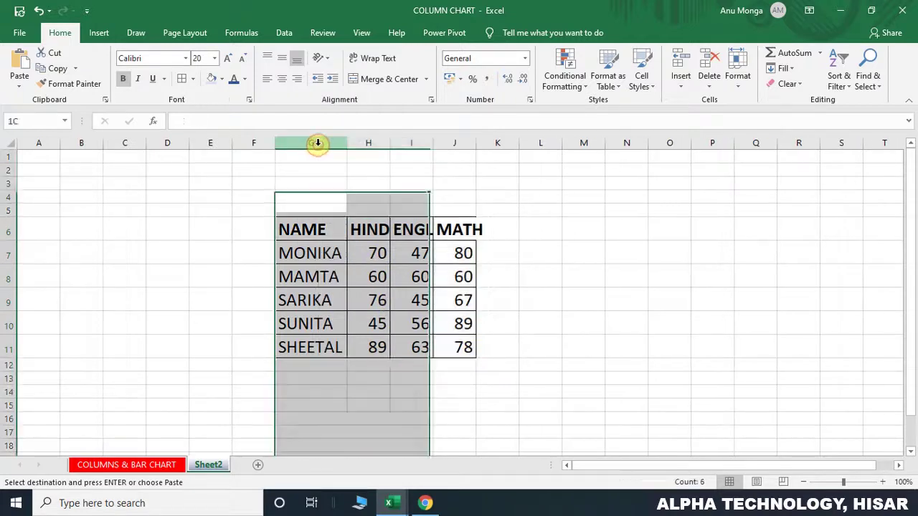
pyautogui.click(389, 143)
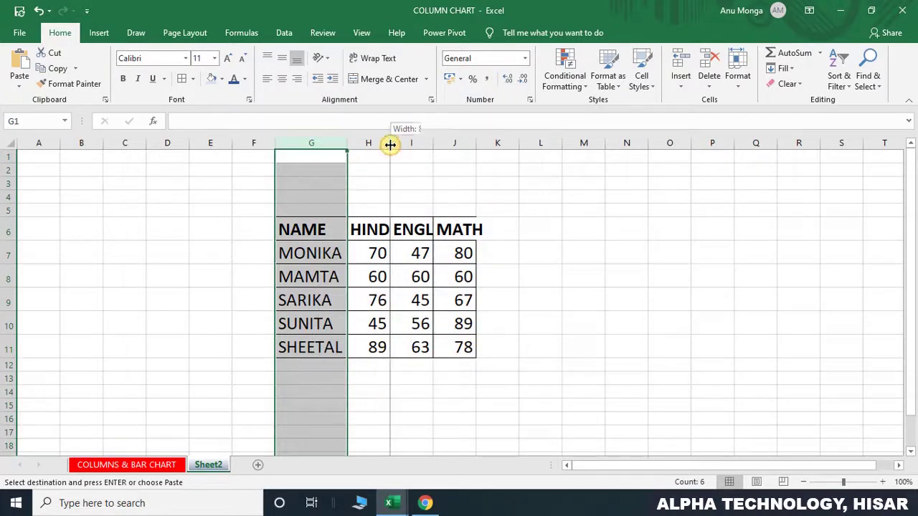
pyautogui.doubleClick(390, 142)
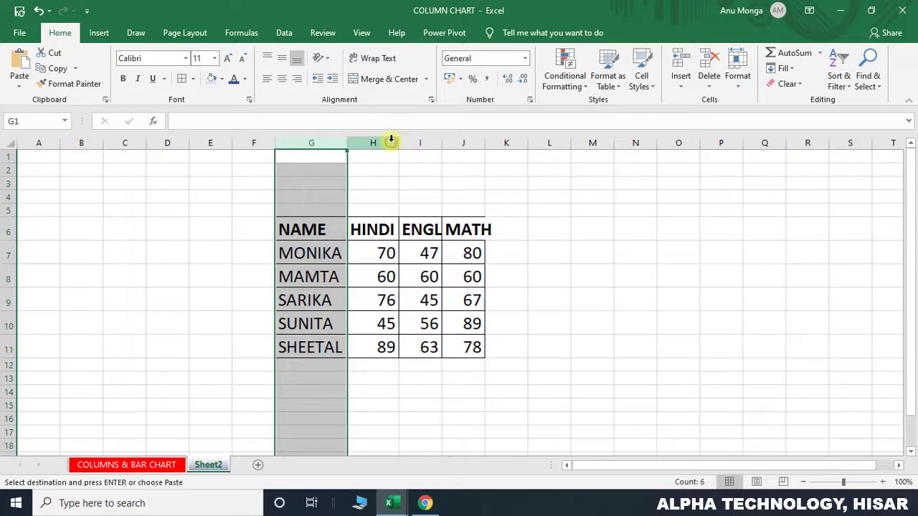
pyautogui.doubleClick(441, 146)
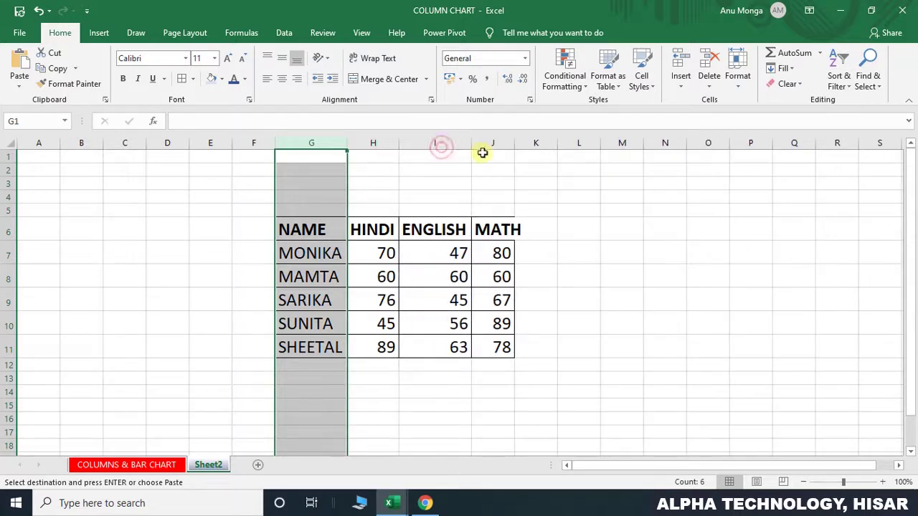
pyautogui.doubleClick(514, 142)
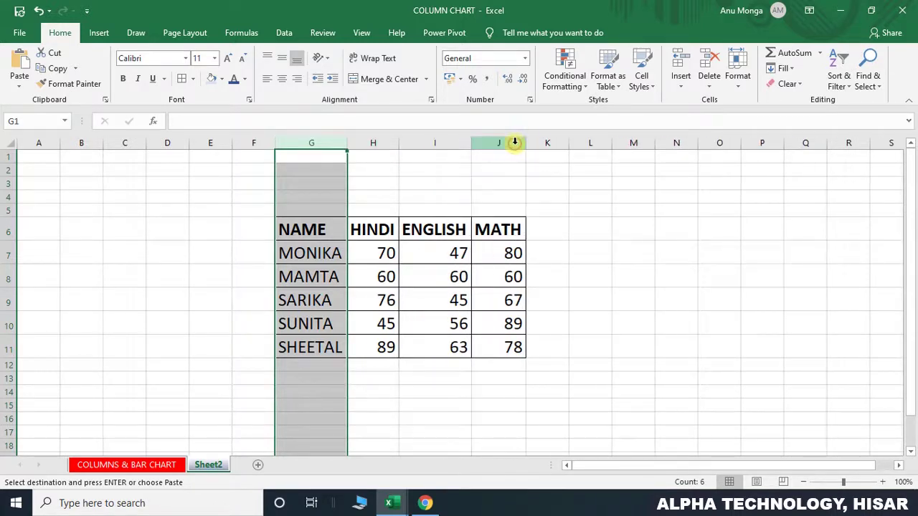
pyautogui.click(404, 271)
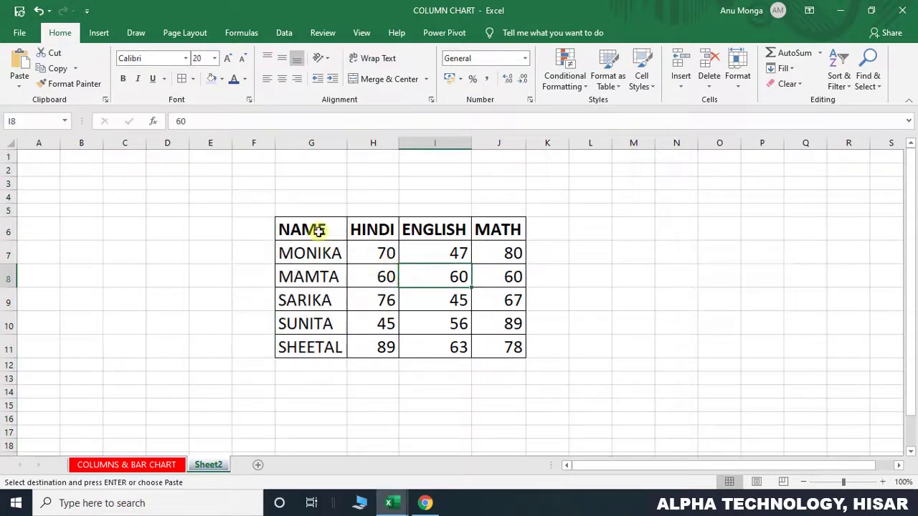
pyautogui.moveTo(315, 229); pyautogui.dragTo(506, 347)
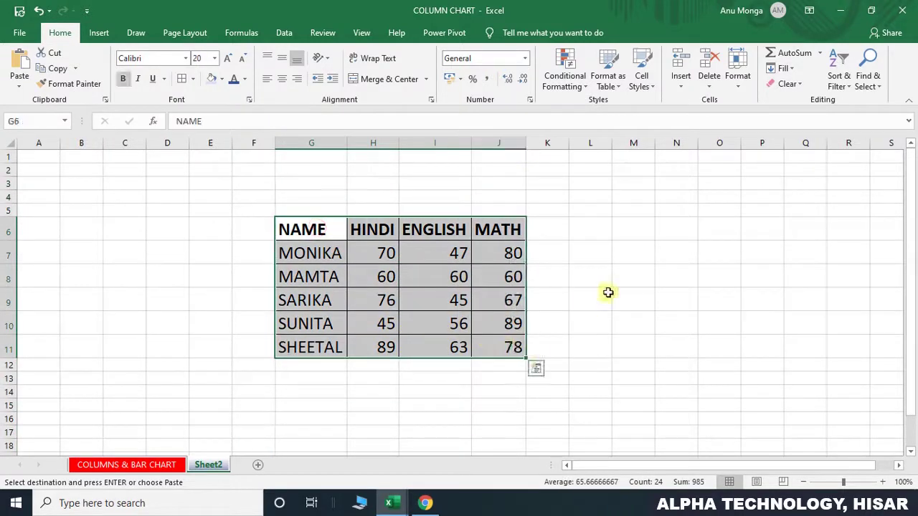
# - Insert an Alt+F1 column chart of G6:J11 and position it right of the copied table
pyautogui.hotkey('alt', 'F1')
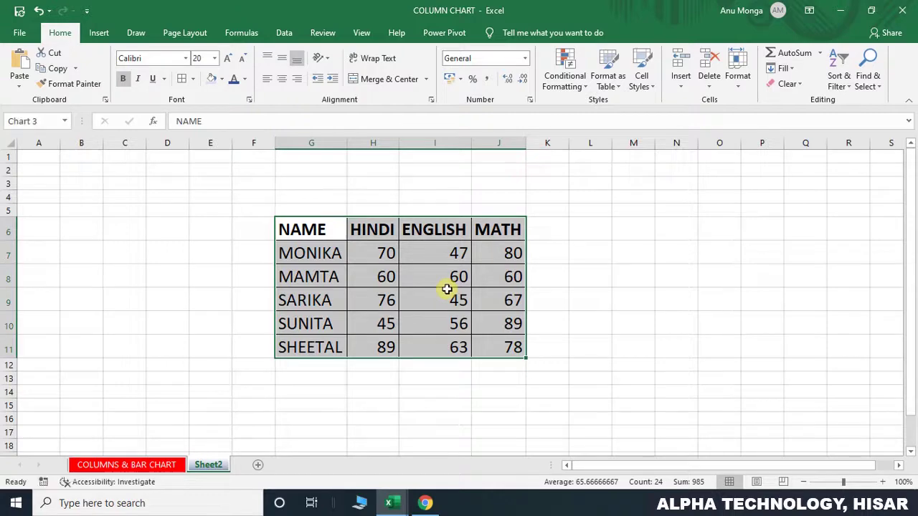
pyautogui.moveTo(446, 287)
pyautogui.mouseDown()
pyautogui.moveTo(415, 259)
pyautogui.moveTo(628, 247)
pyautogui.mouseUp()
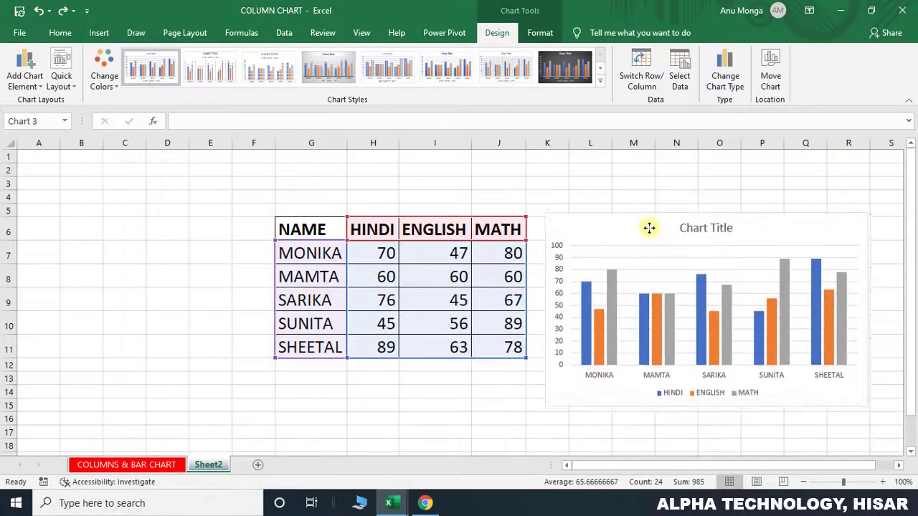
pyautogui.moveTo(628, 246); pyautogui.dragTo(628, 231)
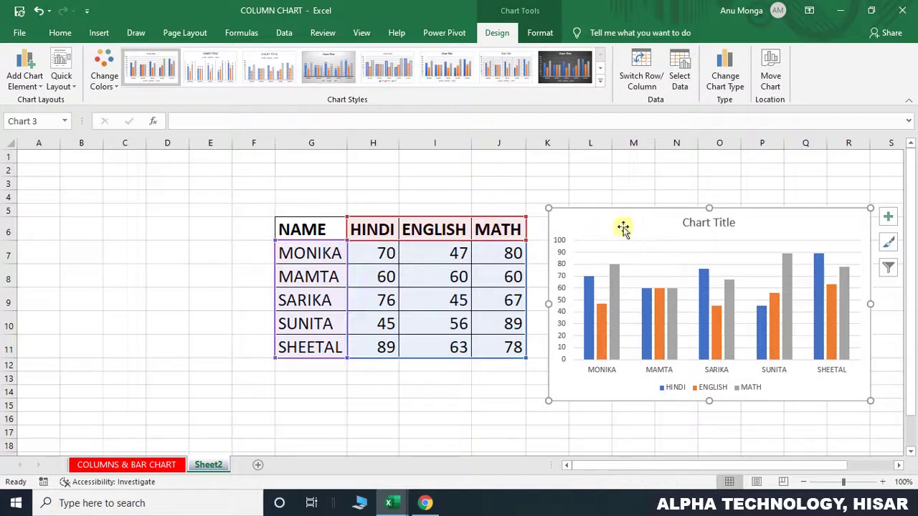